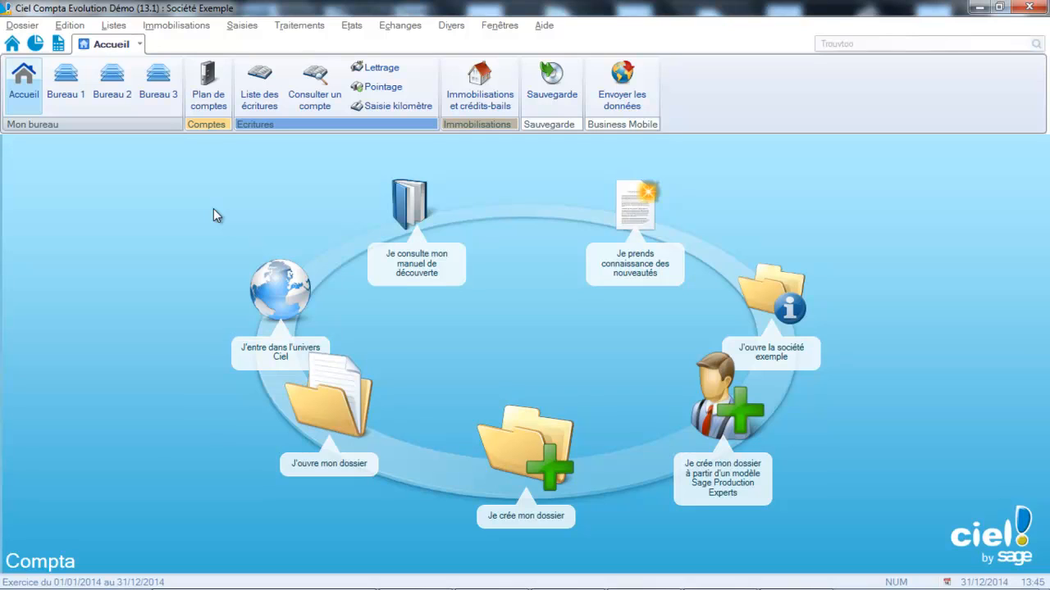
Open a standard journal entry, set its date to today, 23/02/2015, and enter 5 as the document number
left_click(236, 25)
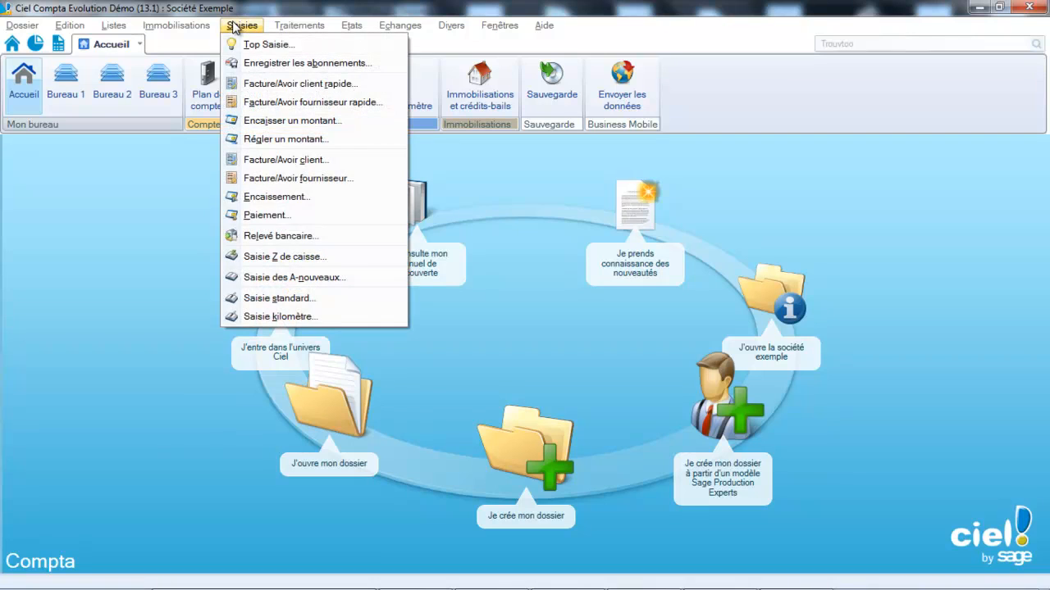
left_click(246, 298)
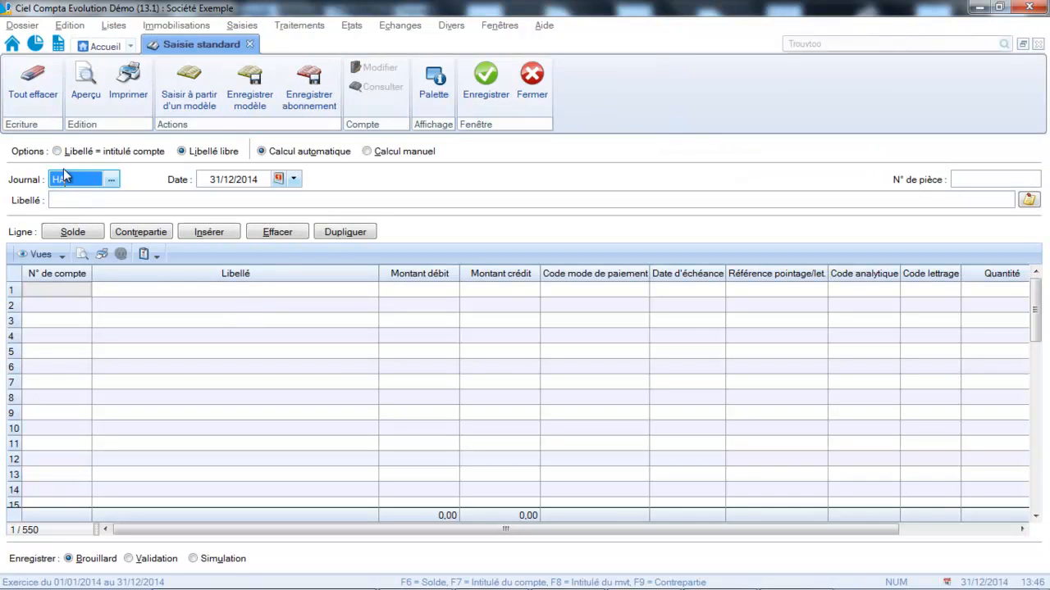
left_click(279, 179)
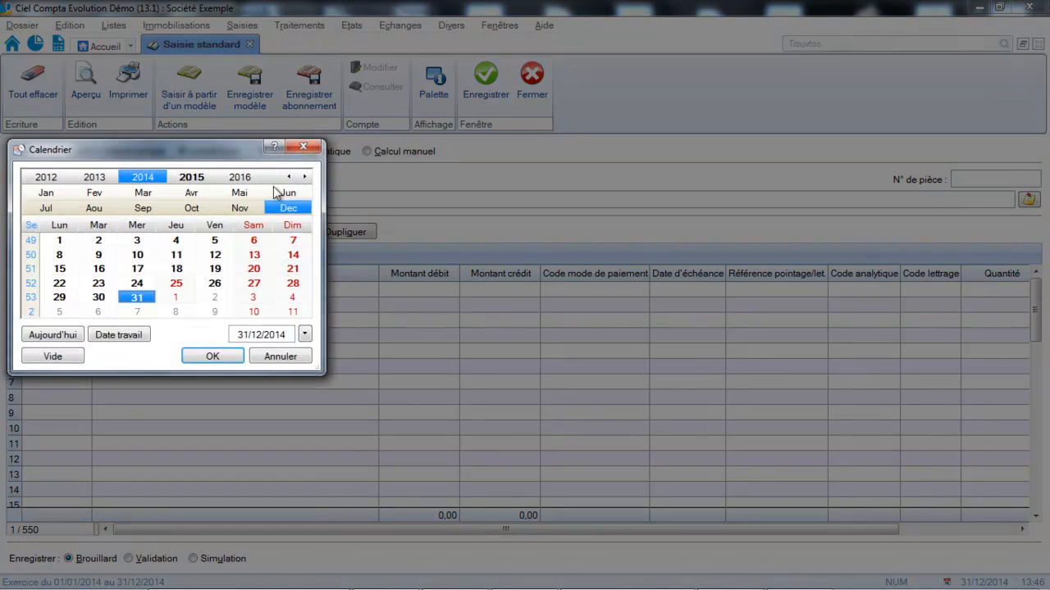
left_click(66, 334)
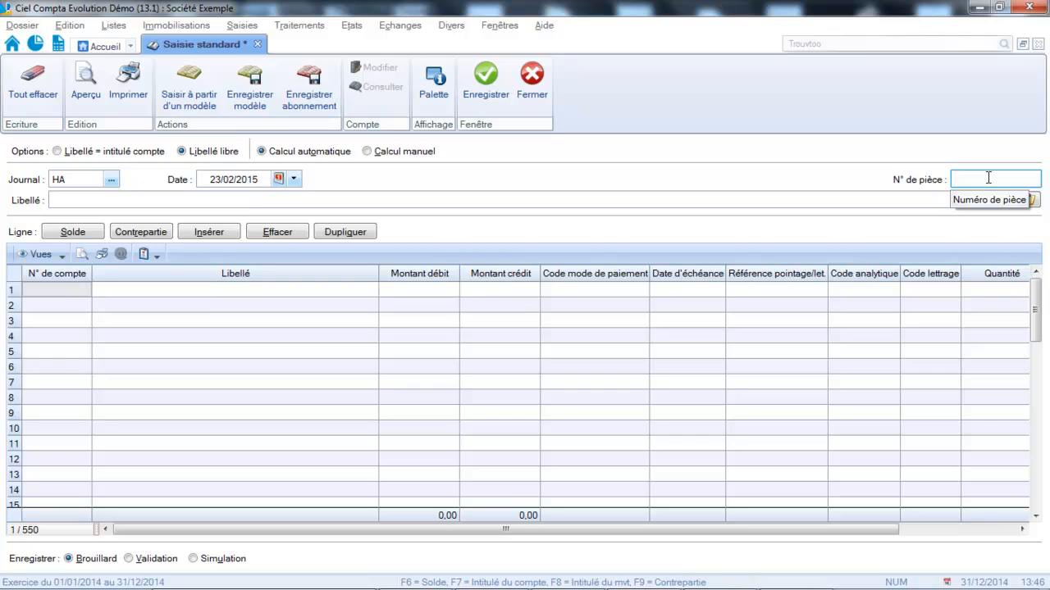
type("5")
Replace the entry's label with "Facture MICRODIS N°250"
left_click(394, 201)
type("5")
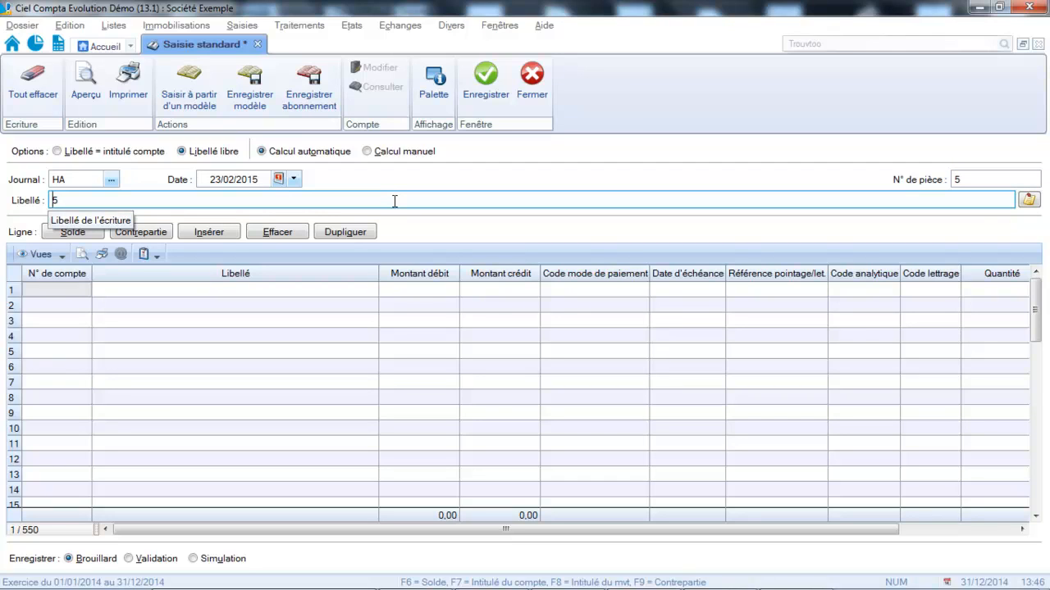
key("BackSpace")
type("F")
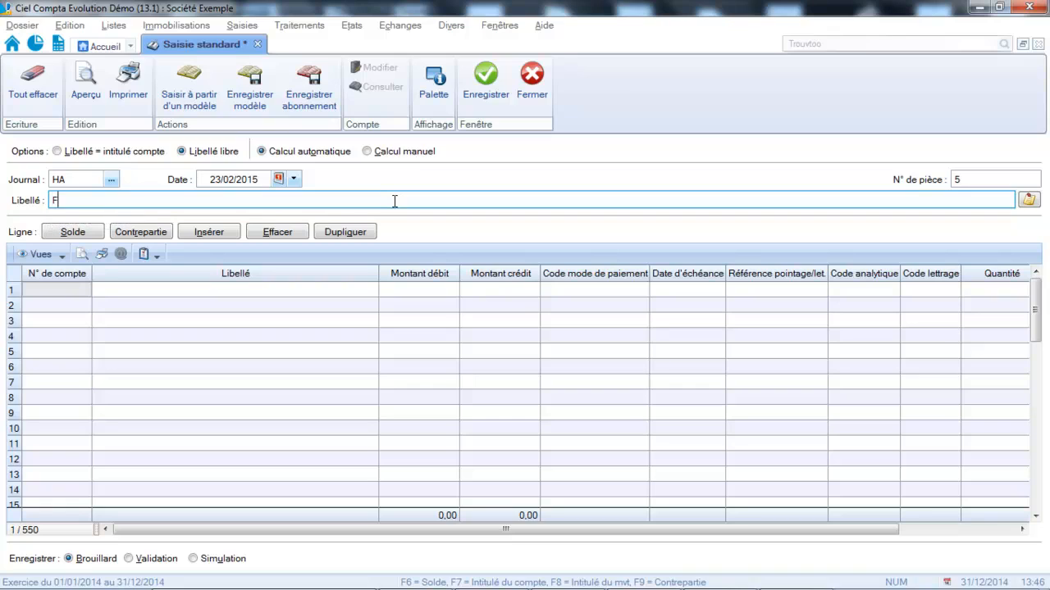
type("acture")
key("Caps_Lock")
type("MICRODIS")
key("Caps_Lock")
type("N°")
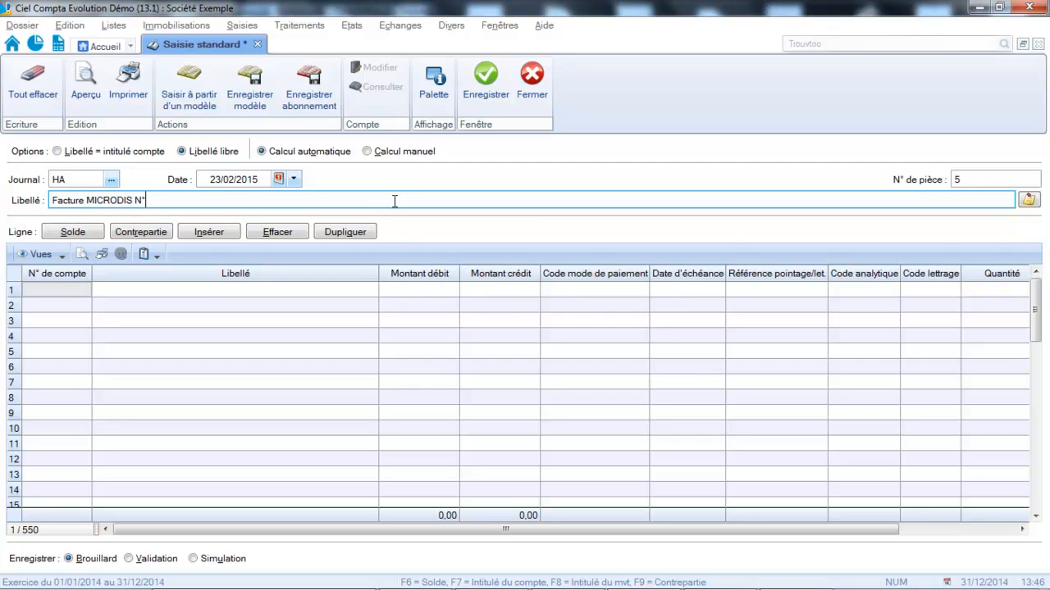
key("Caps_Lock")
type("250")
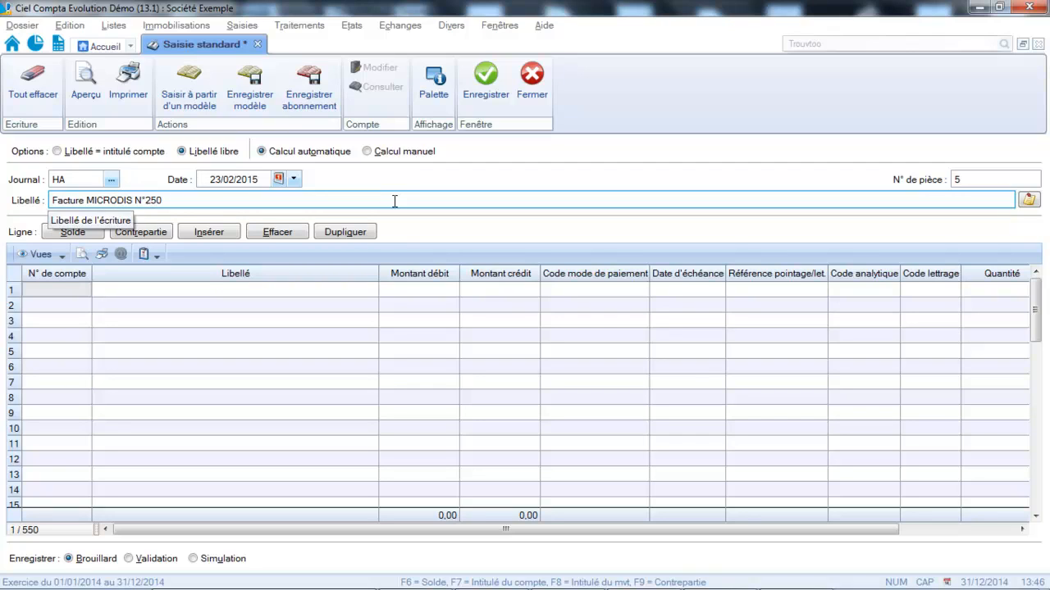
key("Tab")
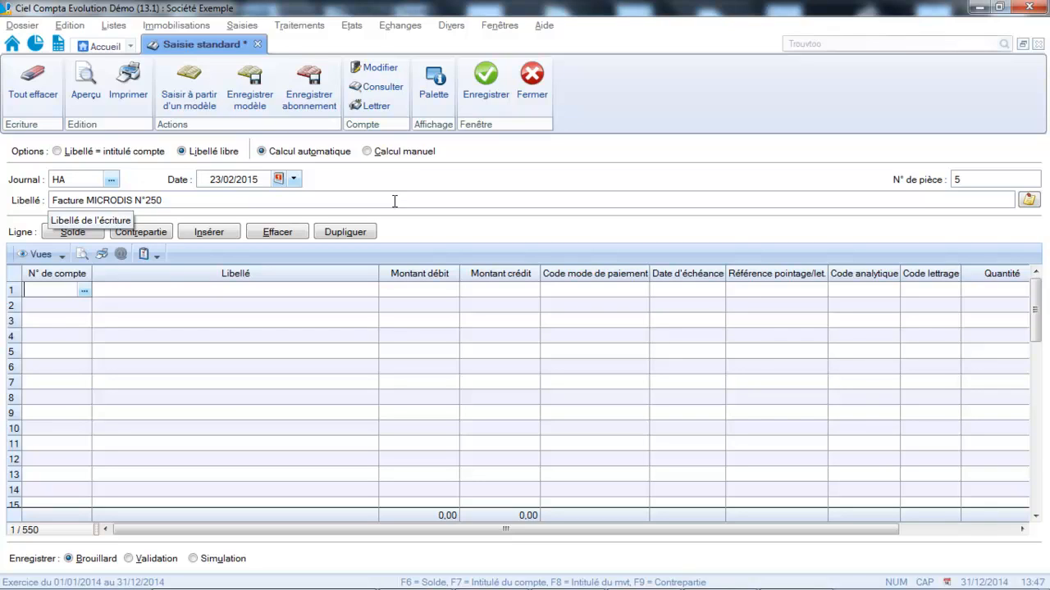
Fill in the first entry line with account 607000 and a debit of 100
type("607000")
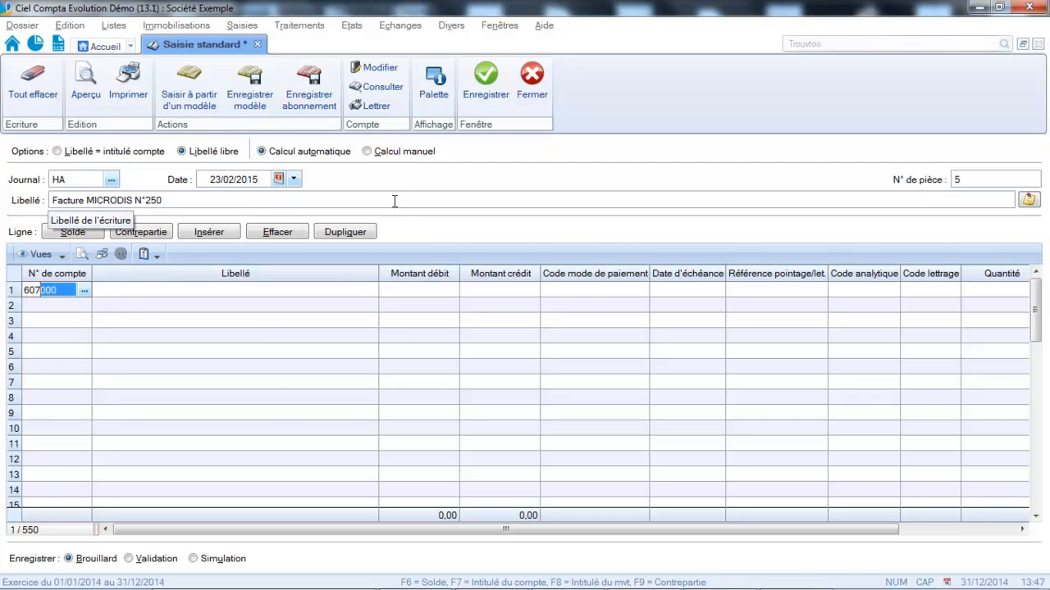
key("Return")
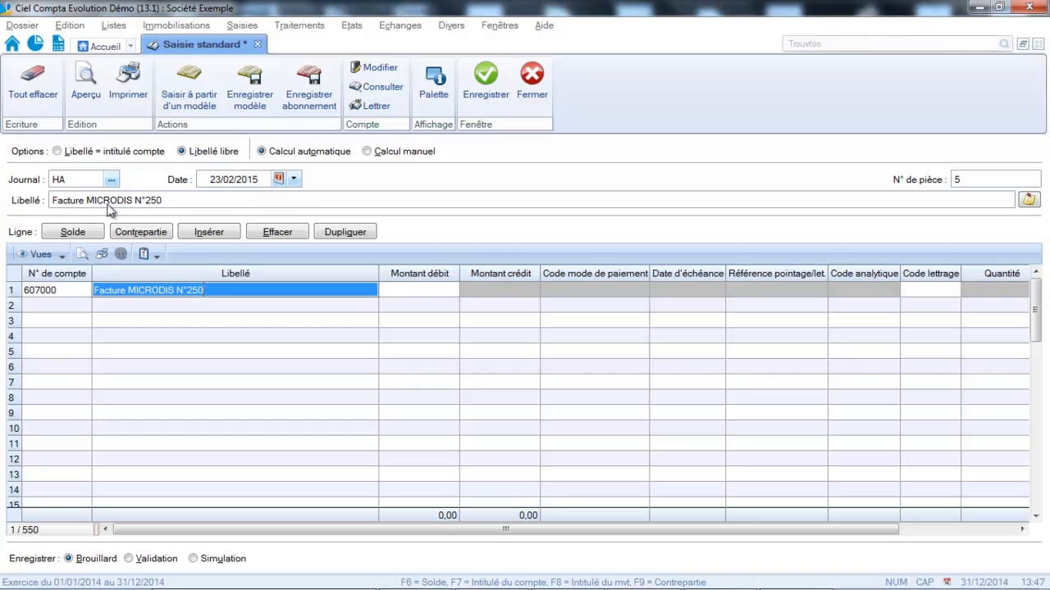
left_click(425, 293)
type("120")
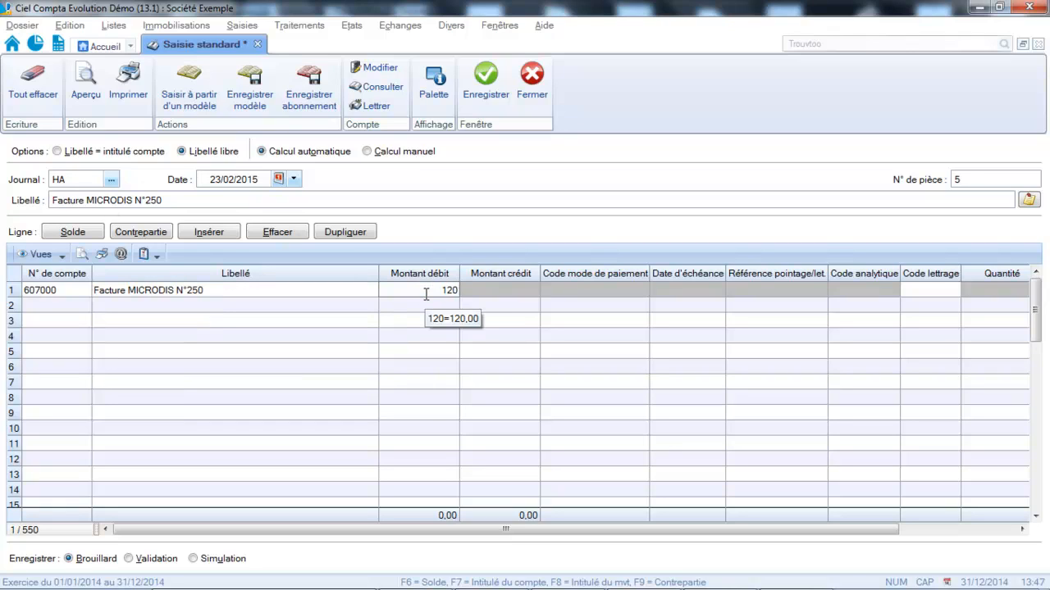
key("BackSpace")
key("BackSpace")
type("00")
key("Return")
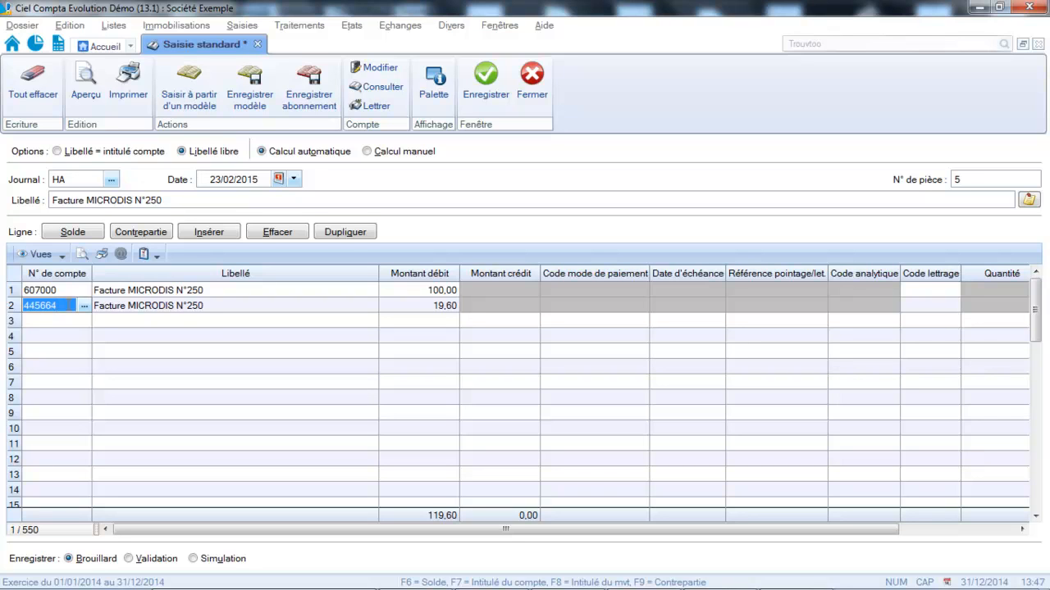
Look up the VAT account of the second line in the account list, keep it, and set the line's debit to 20
left_click(84, 305)
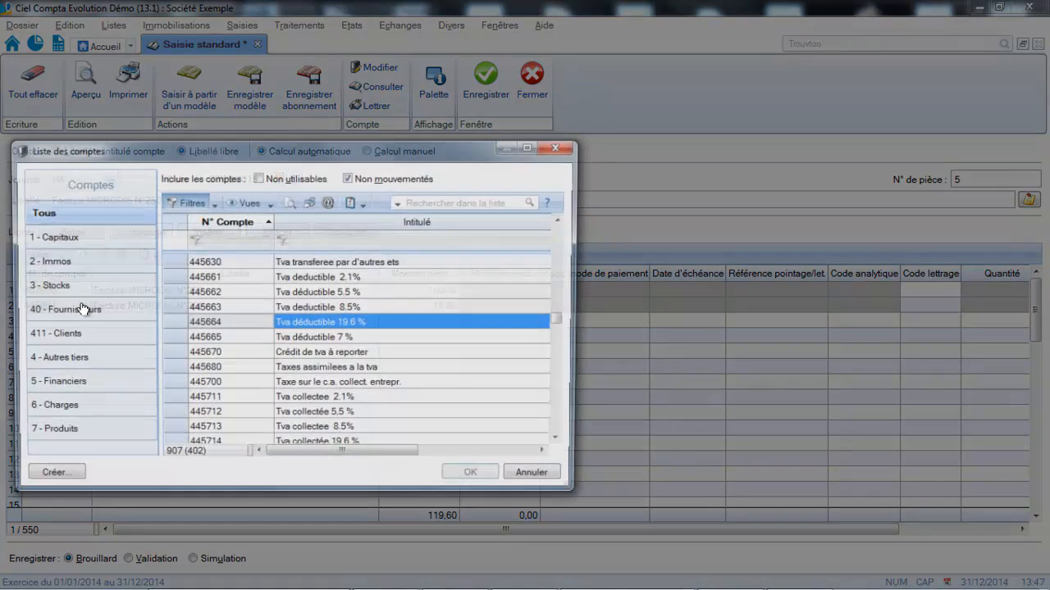
left_click(560, 146)
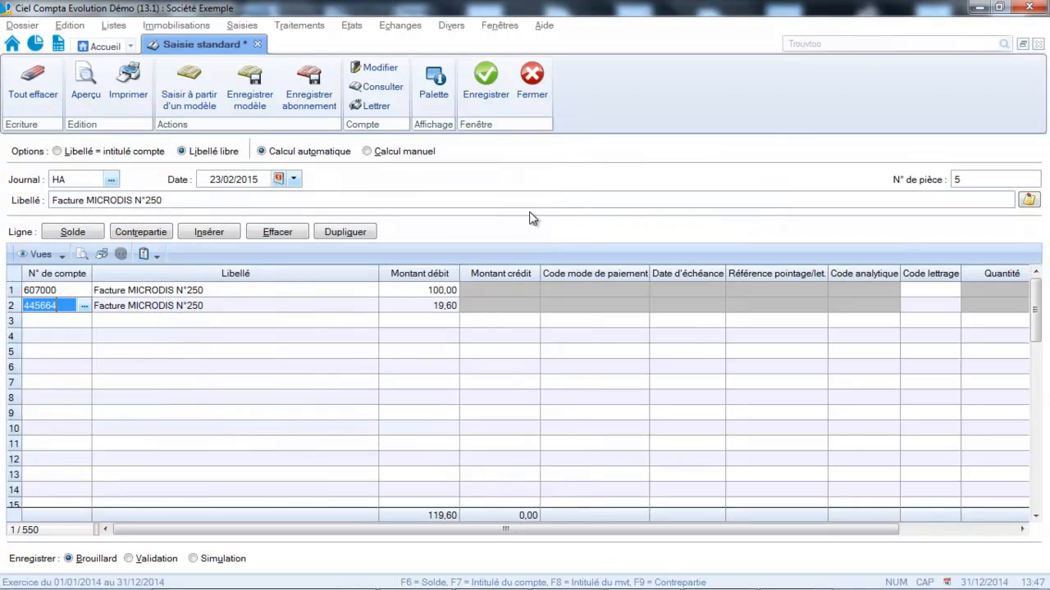
left_click(426, 304)
left_click(410, 305)
type("20")
key("Return")
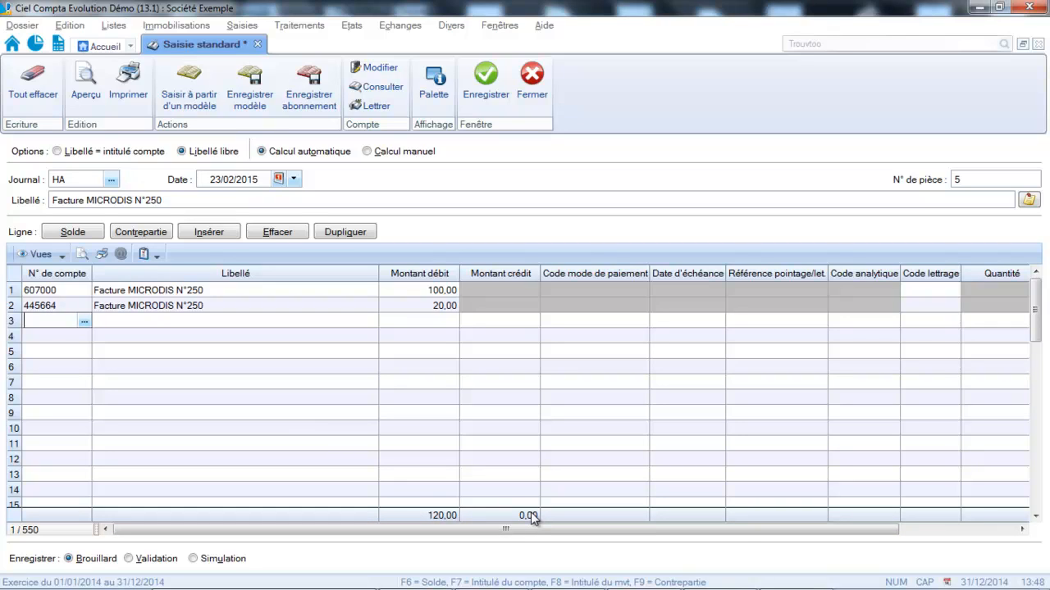
Add a third line with supplier account 401000 and a credit of 120
type("401000")
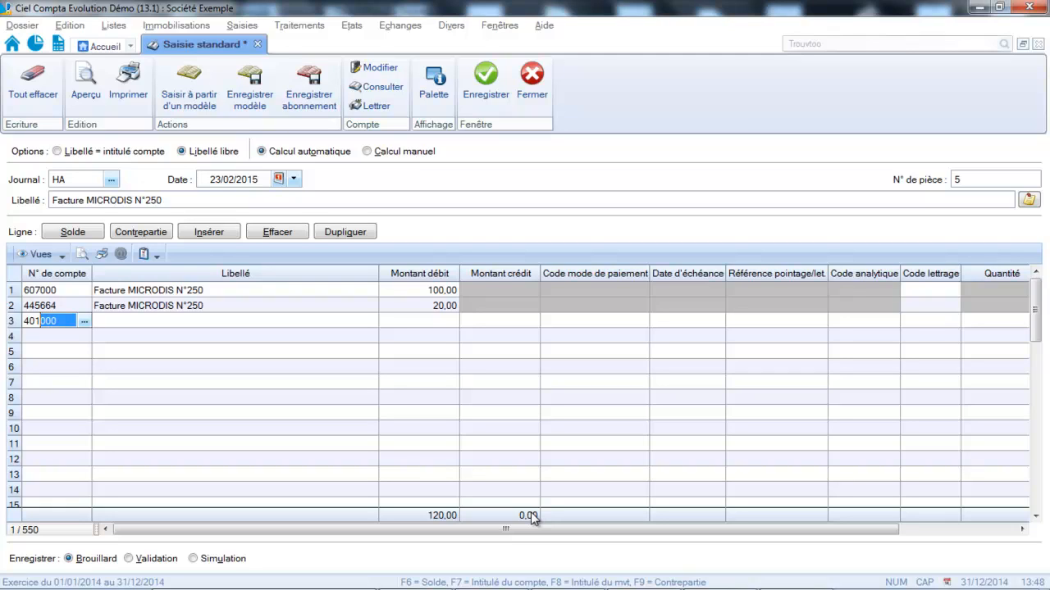
key("Return")
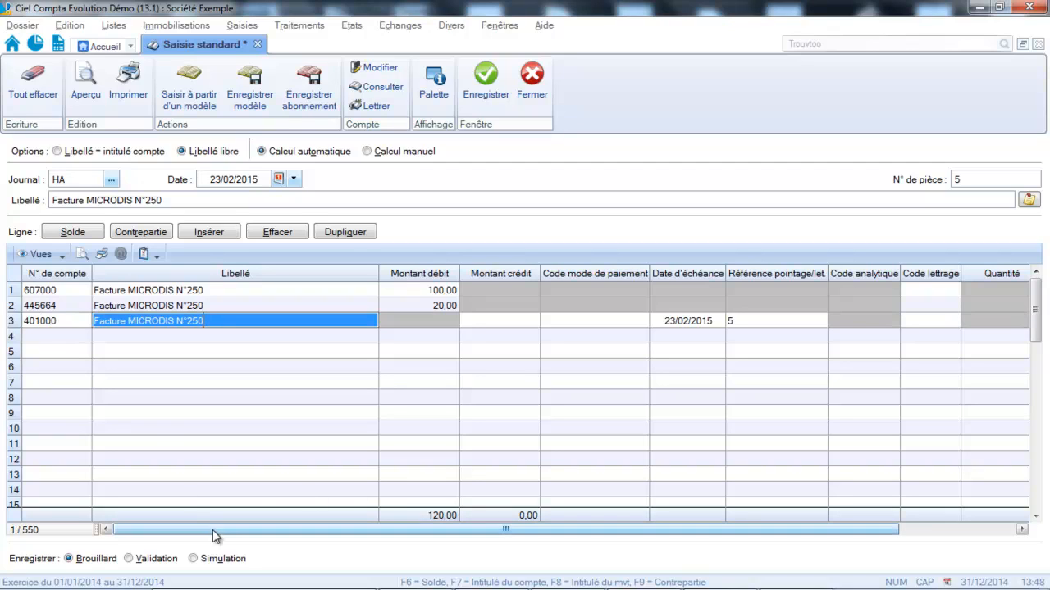
left_click(496, 318)
type("120")
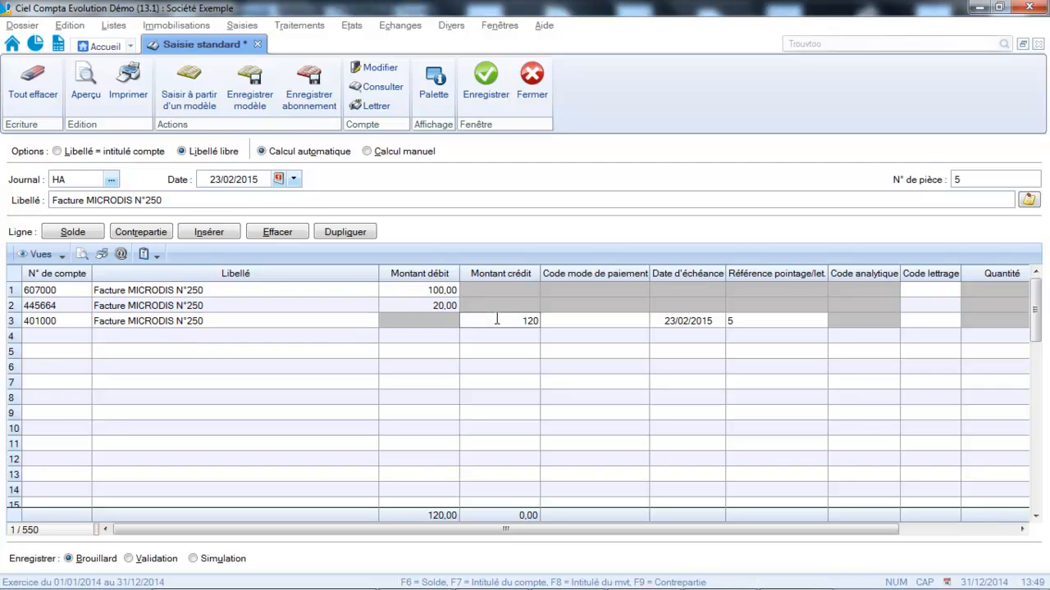
key("Tab")
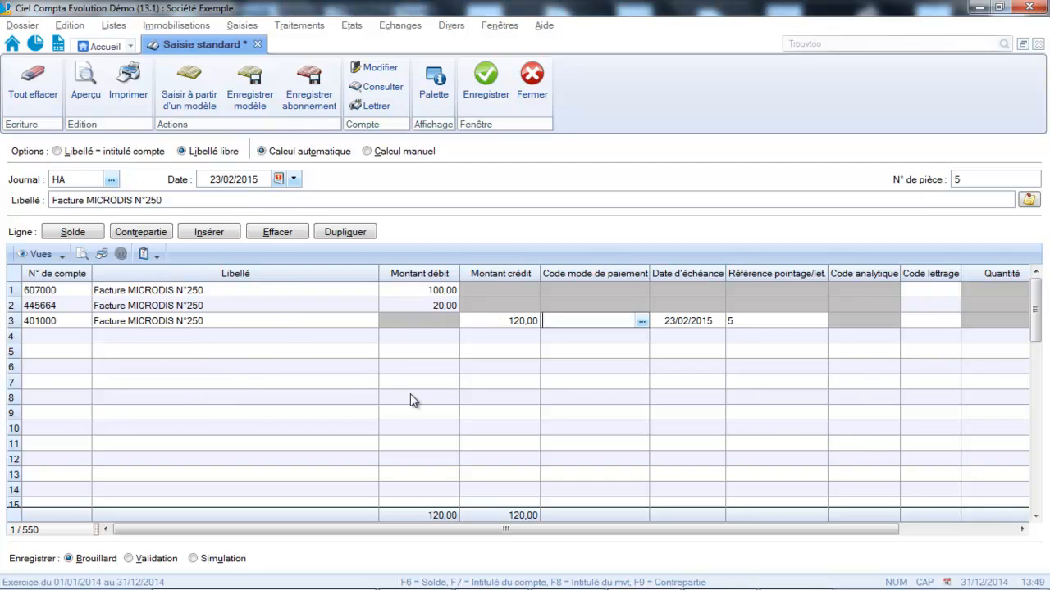
Review the debit and credit amounts of the three lines and save the purchase entry
left_click(419, 292)
left_click(420, 305)
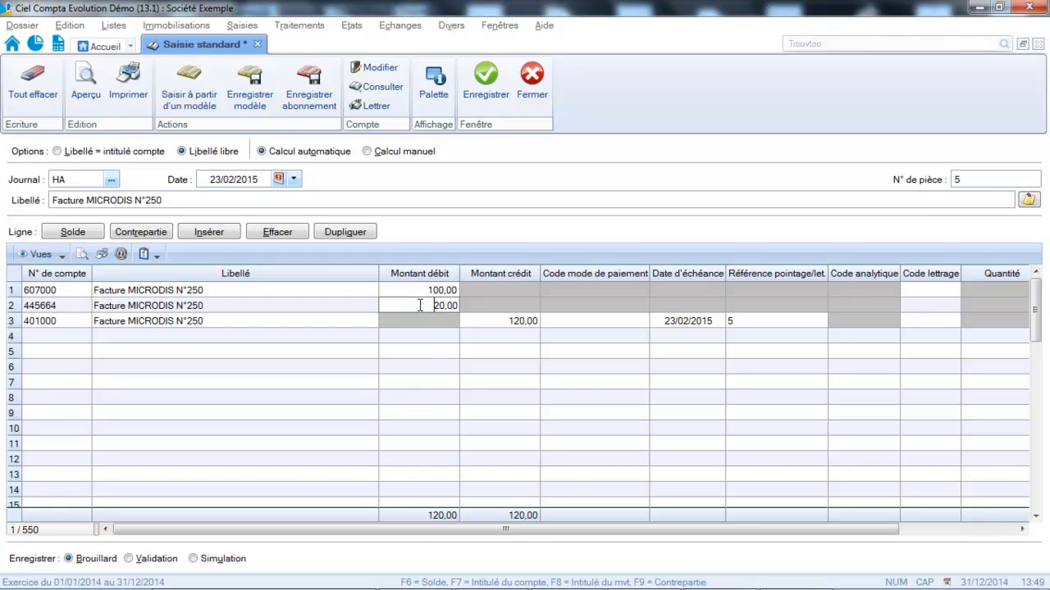
left_click(514, 322)
left_click(514, 321)
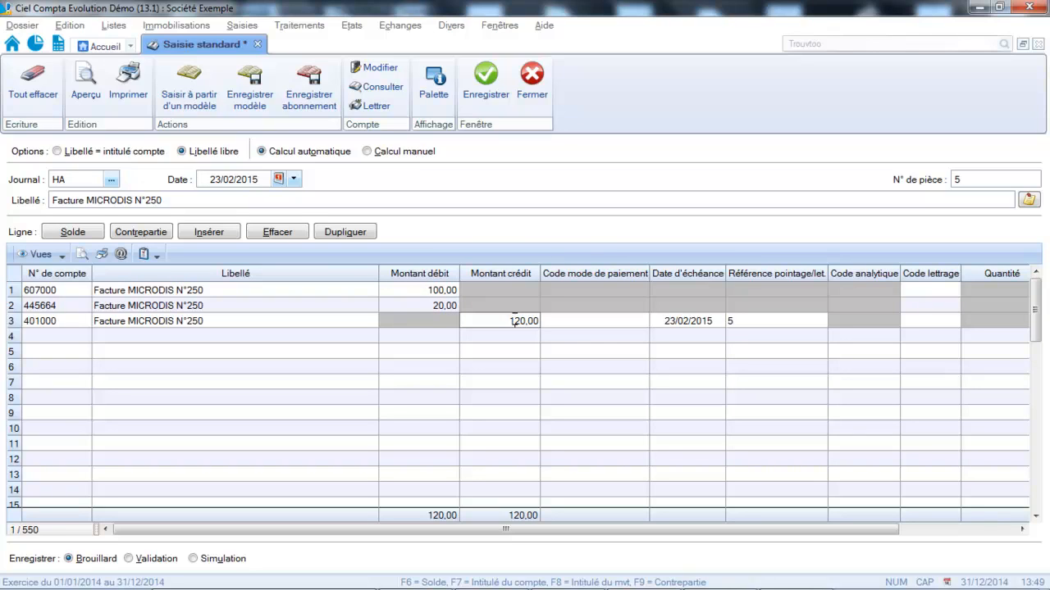
left_click(492, 85)
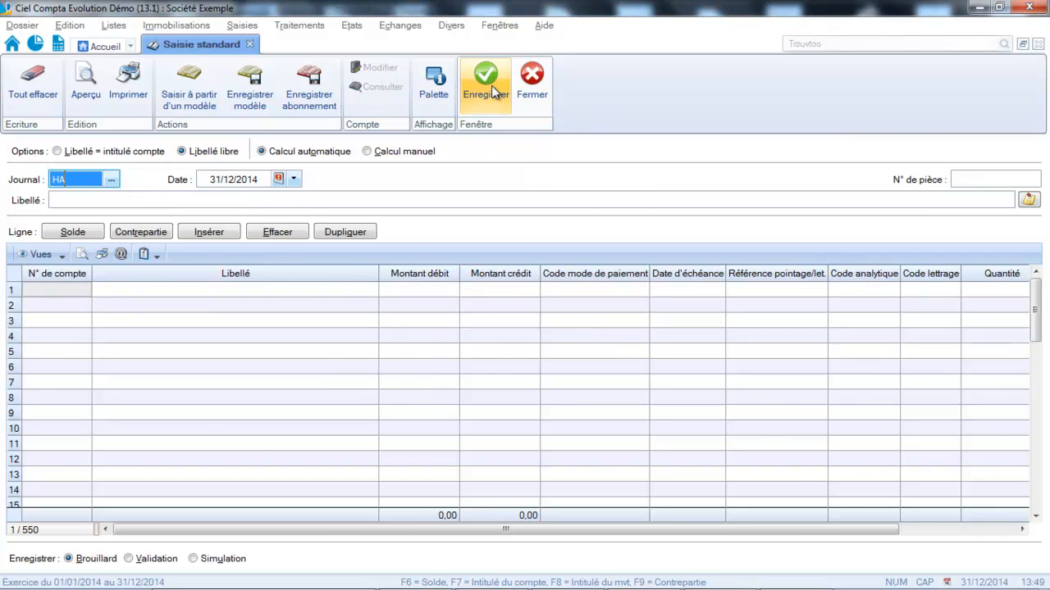
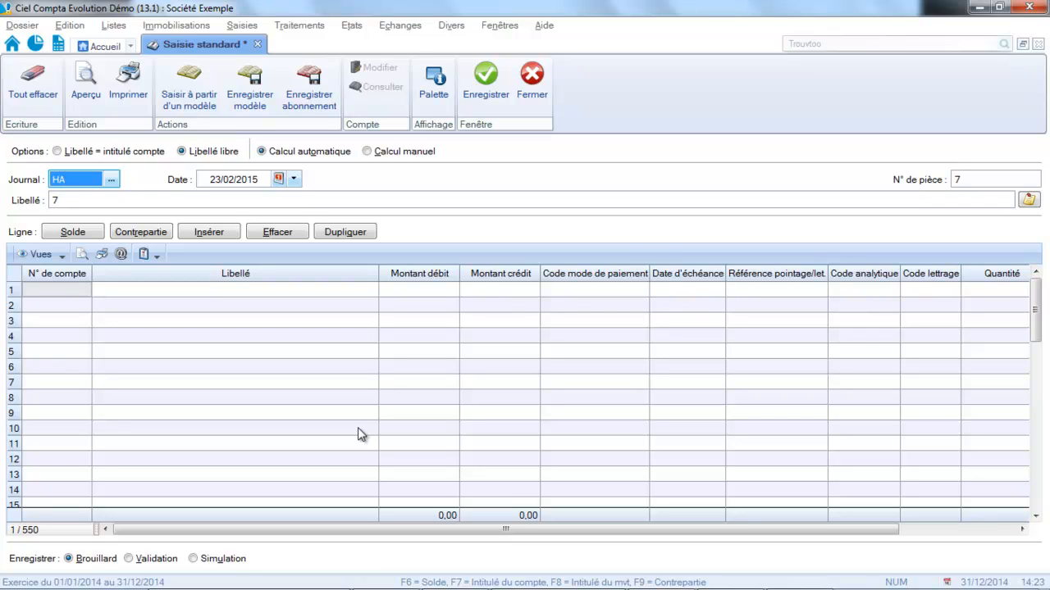
Replace the label of the new purchase entry, document number 7, with "Facture micro"
key("Tab")
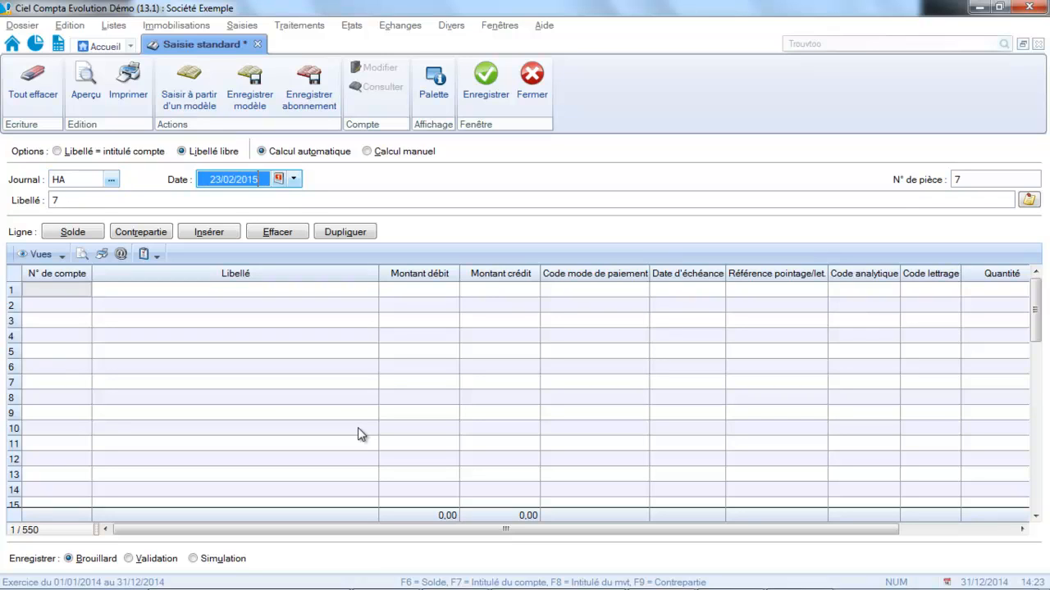
key("Tab")
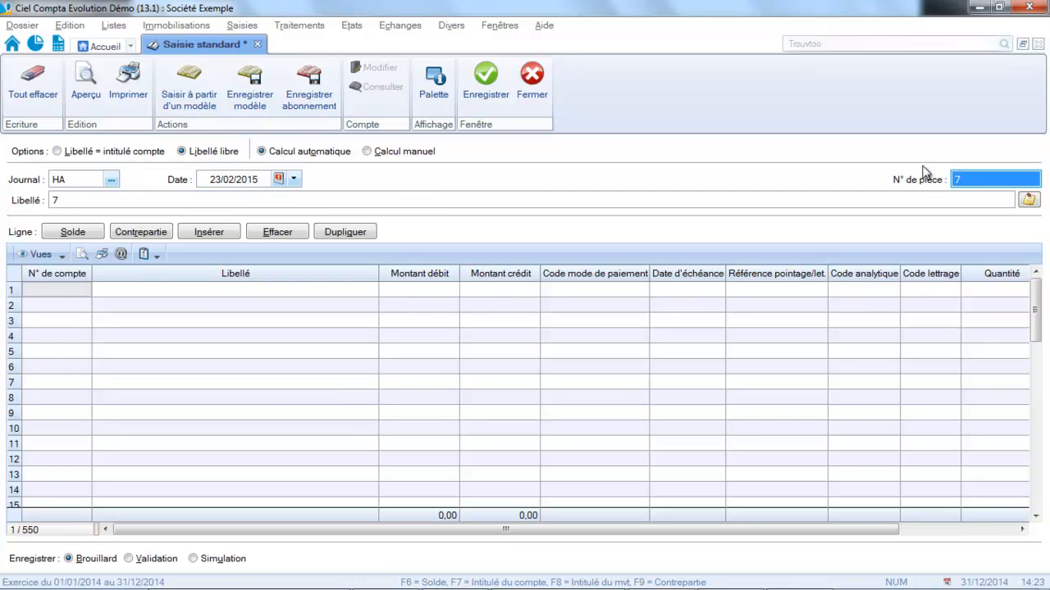
left_click(105, 200)
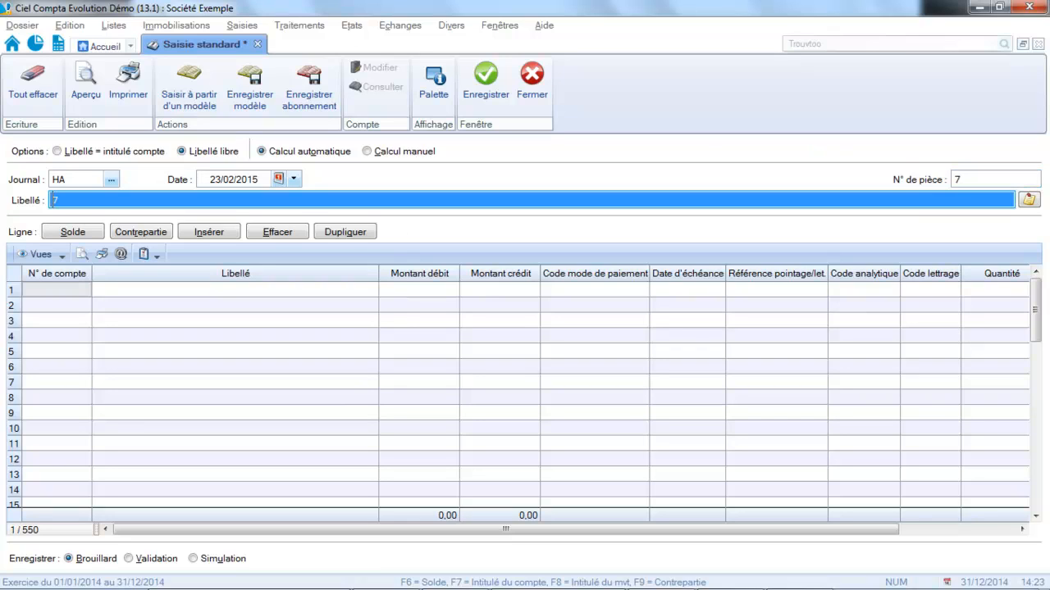
type("F")
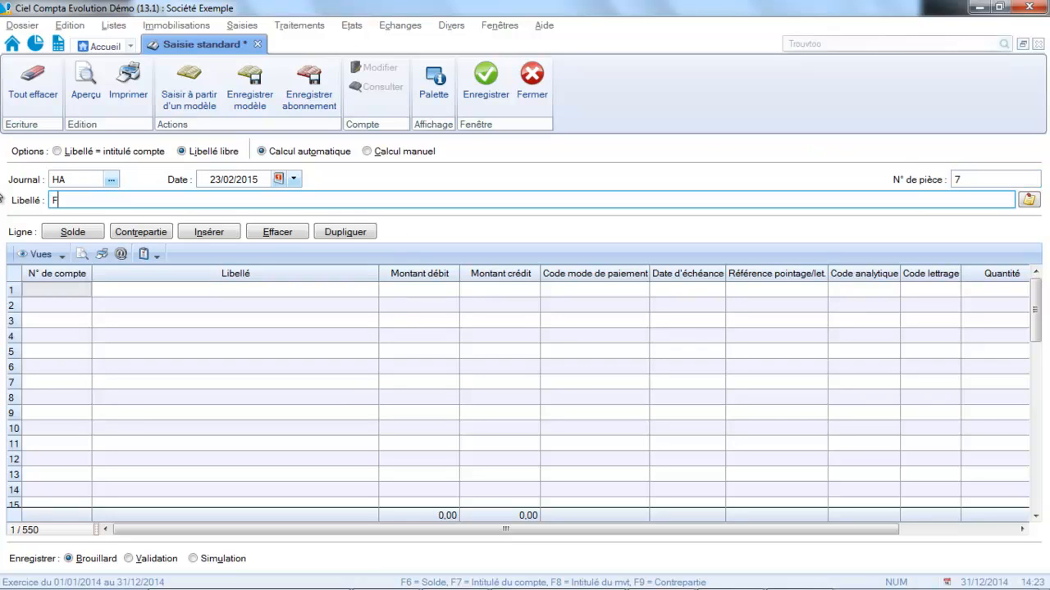
type("acture micro")
Fill in the first line of the "Facture micro" entry with account 607000 and a debit of 100
left_click(52, 287)
type("60")
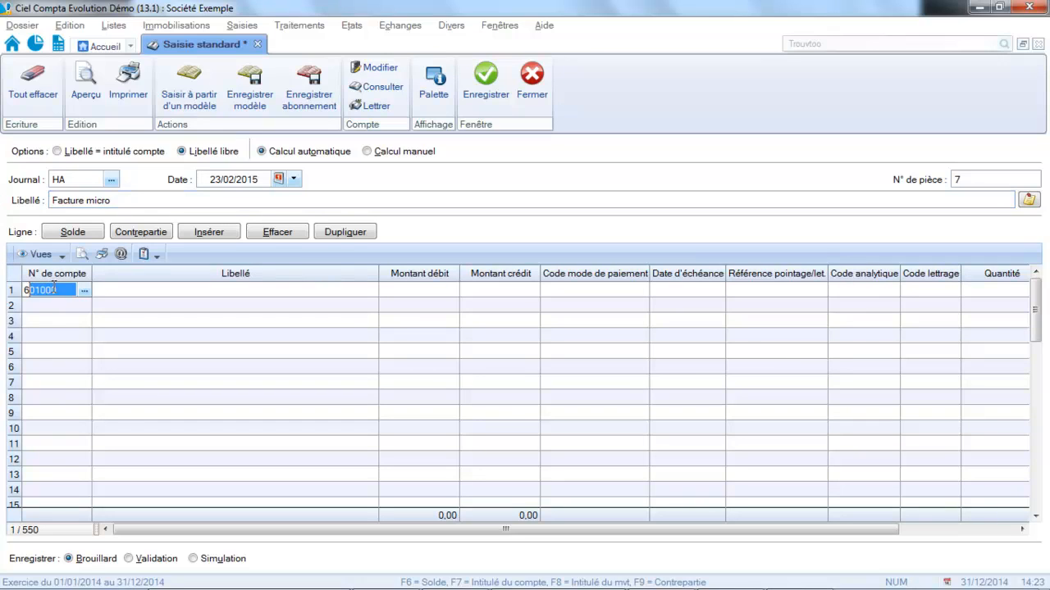
type("7")
key("Return")
key("Return")
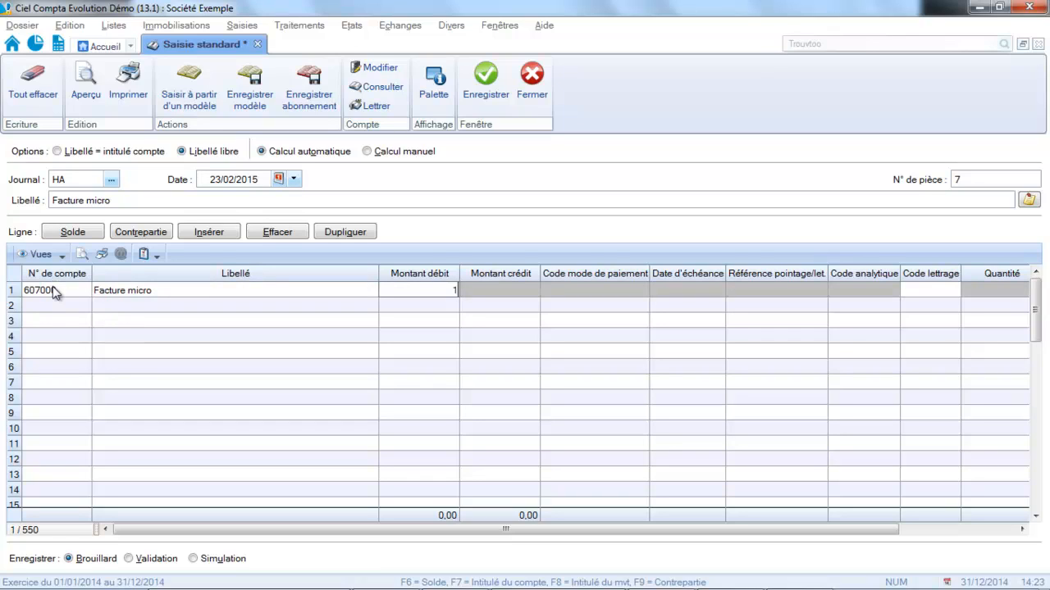
type("100")
Replace the second line's VAT account with 624100, Transports sur achats, chosen from the account list
left_click(52, 306)
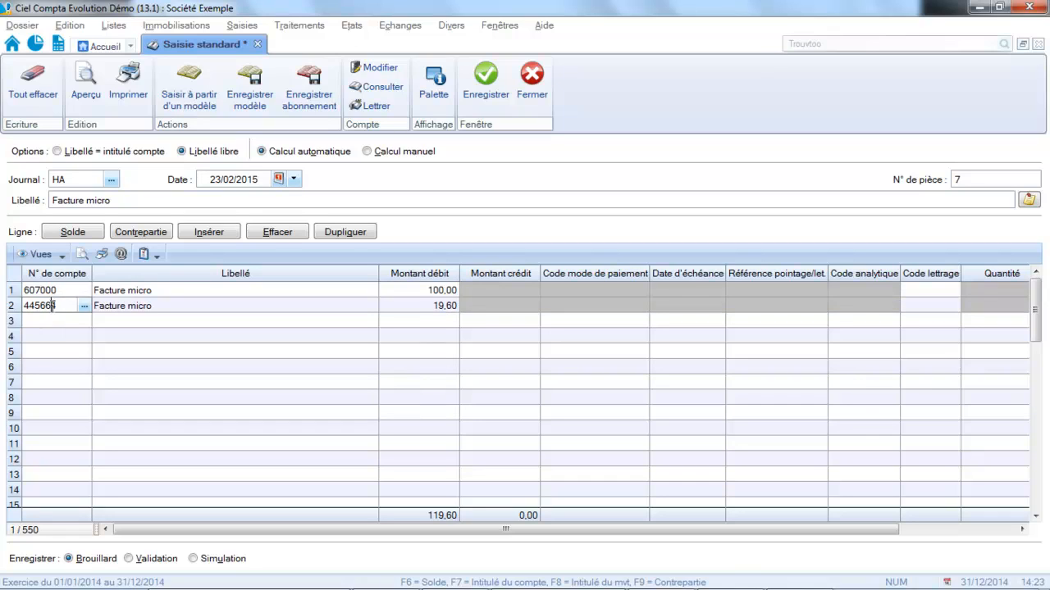
left_click_drag(51, 306, 2, 322)
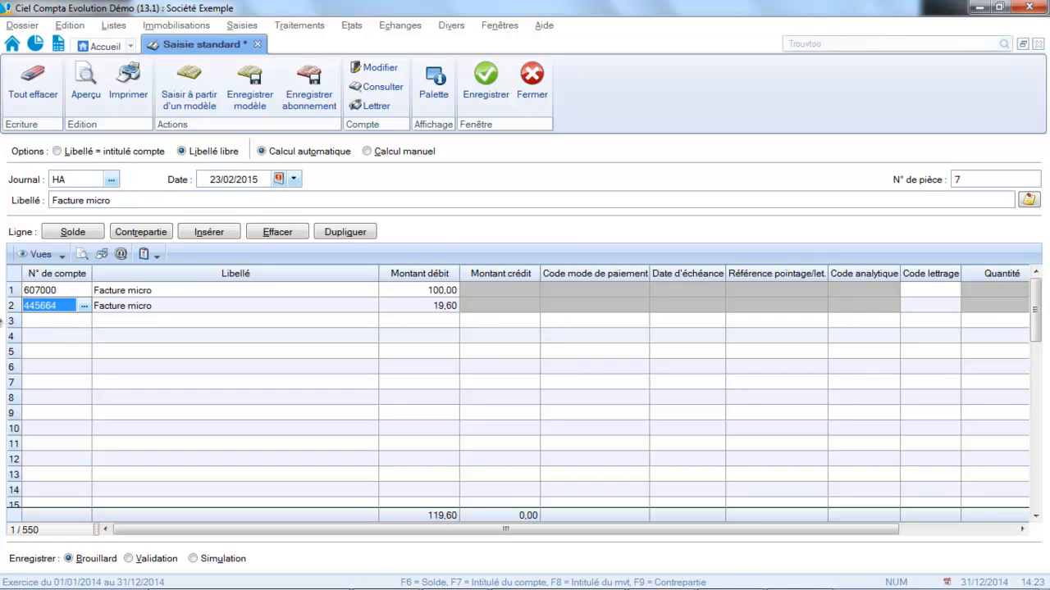
type("624000")
key("F4")
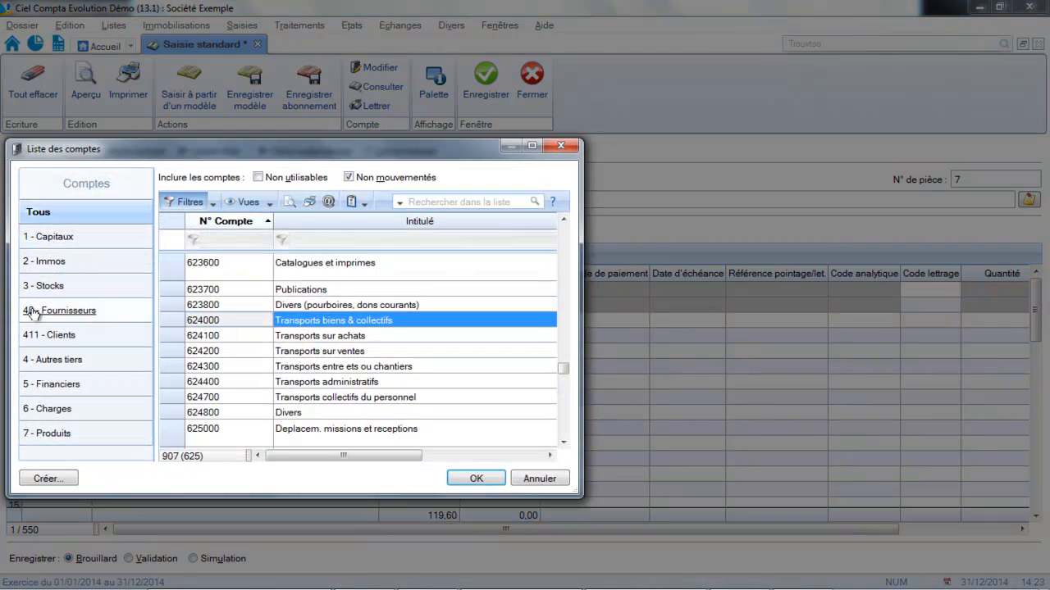
left_click(248, 338)
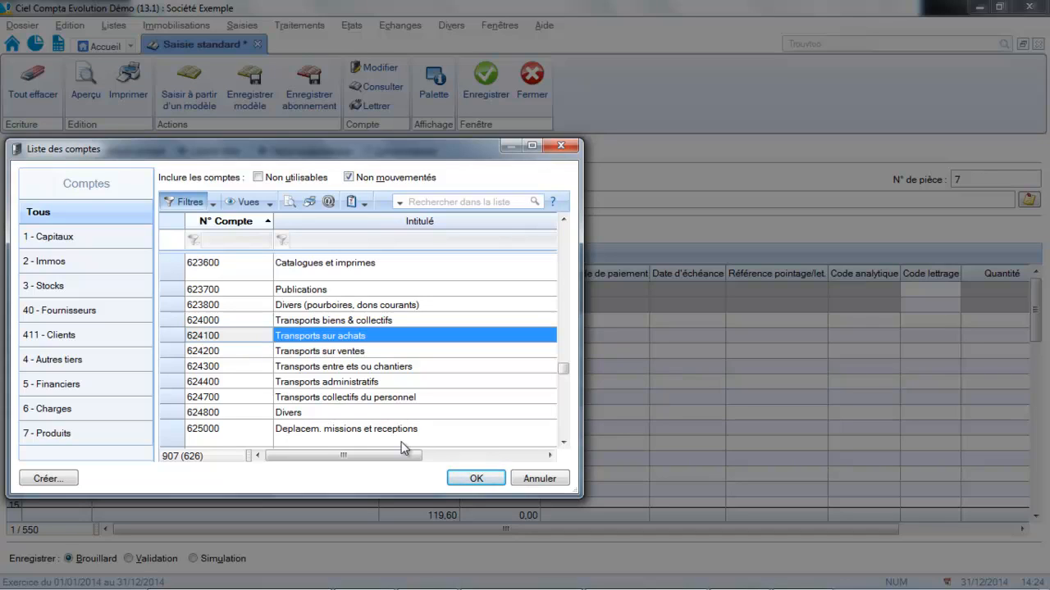
left_click(478, 483)
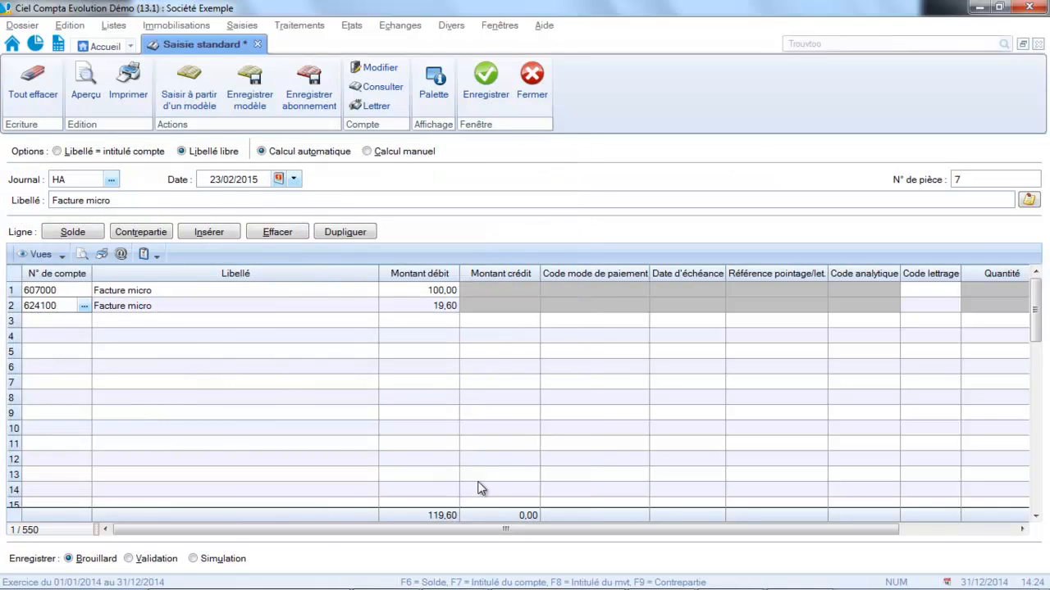
Set the debit of the 624100 transport line to 10 and the debit of the 445664 VAT line to 22
left_click(405, 306)
key("Return")
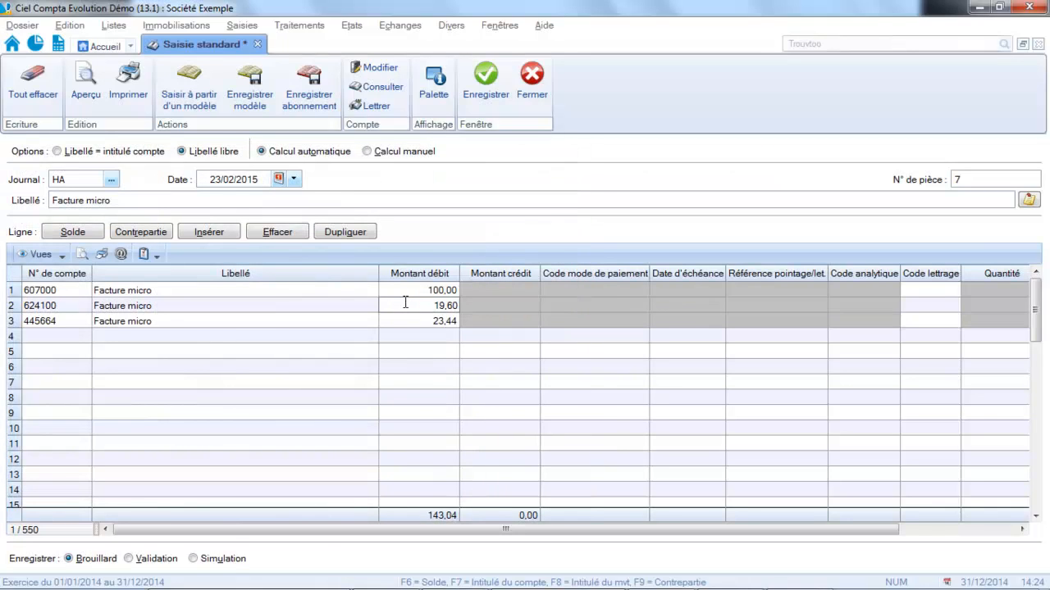
left_click(405, 303)
type("10")
key("Return")
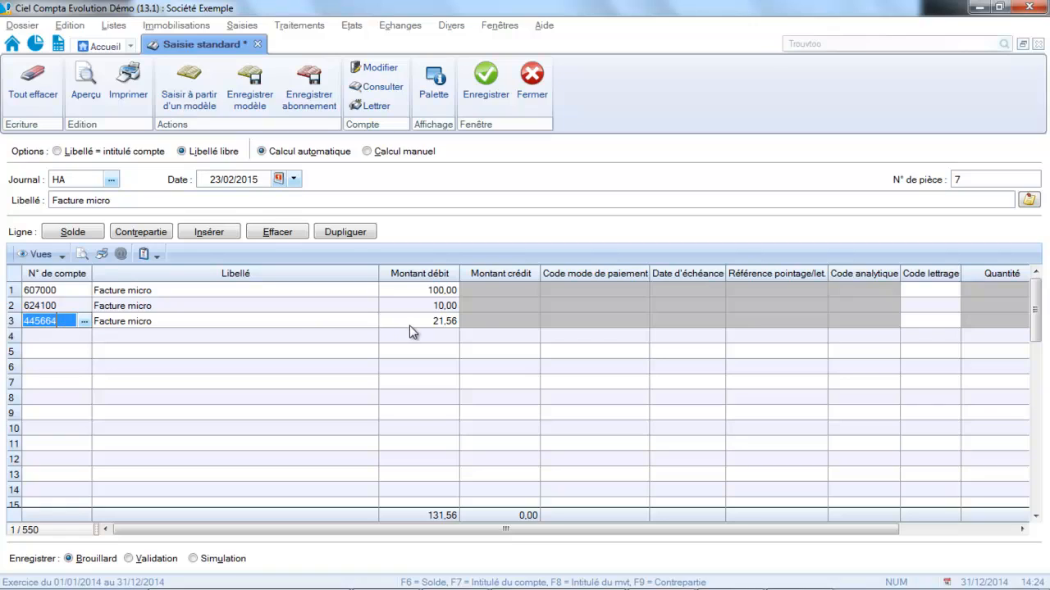
left_click_drag(413, 328, 481, 335)
type("22")
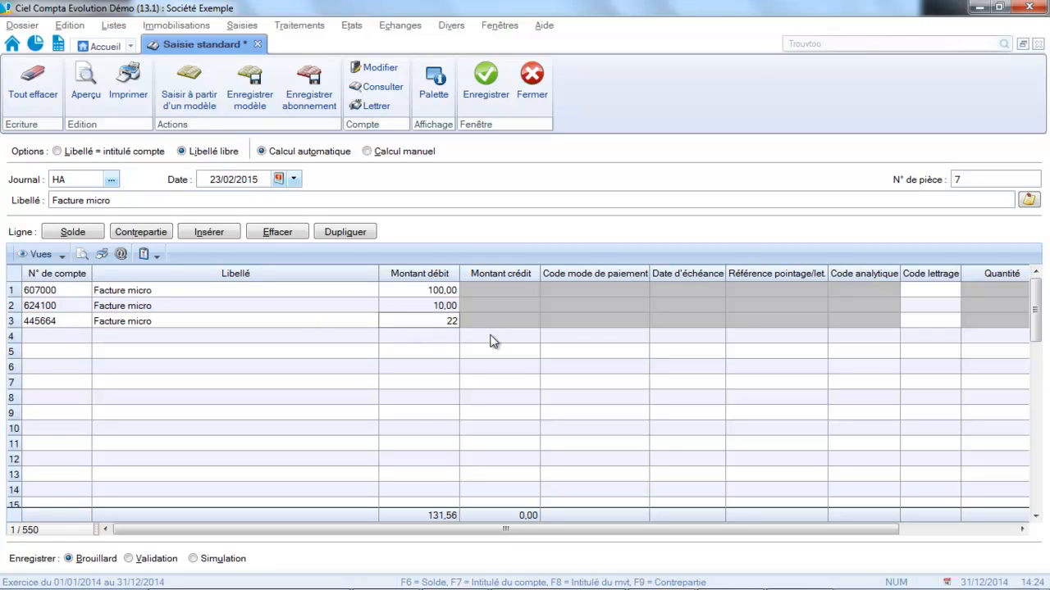
key("Return")
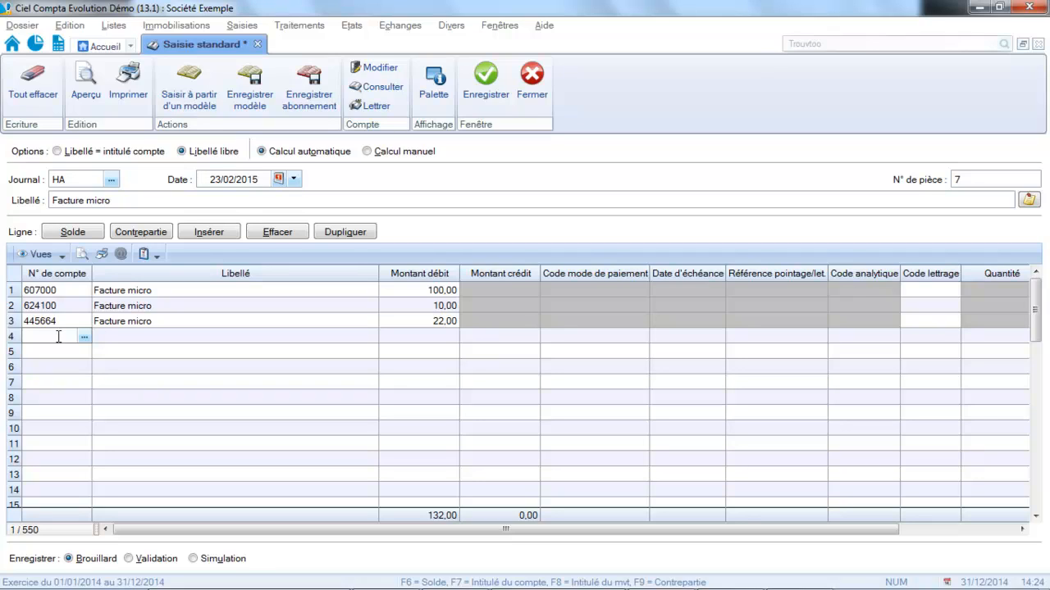
Fill in the fourth line with supplier account 401000 and a credit of 132
type("401000")
key("Return")
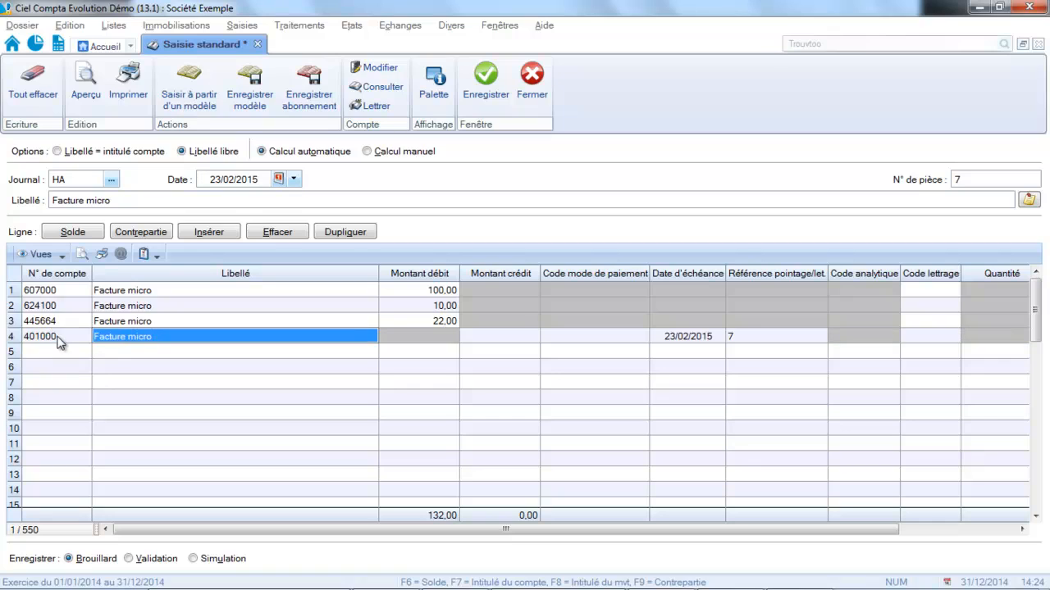
left_click(488, 334)
type("132")
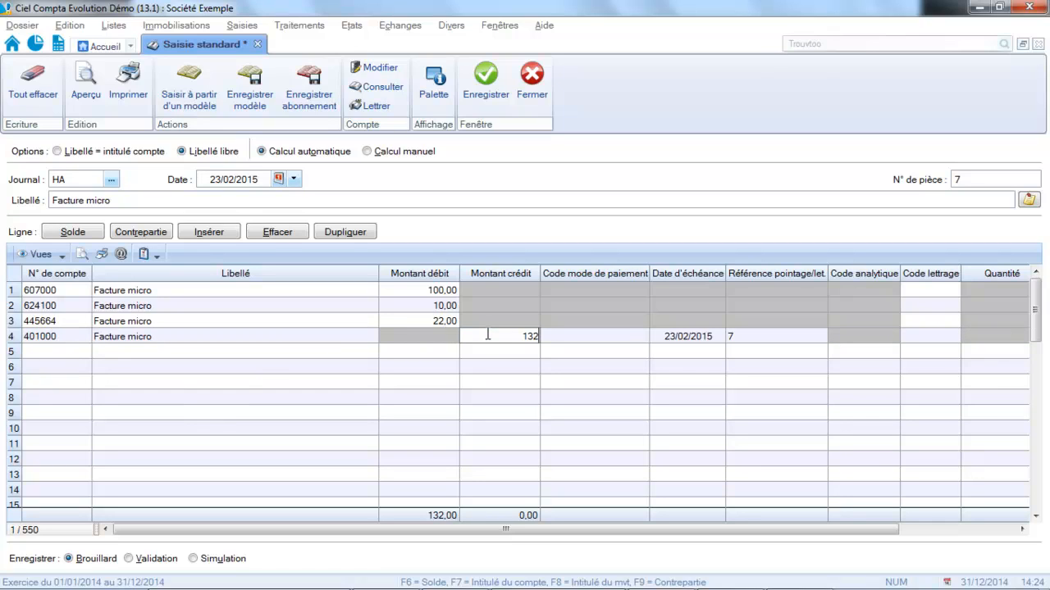
key("Return")
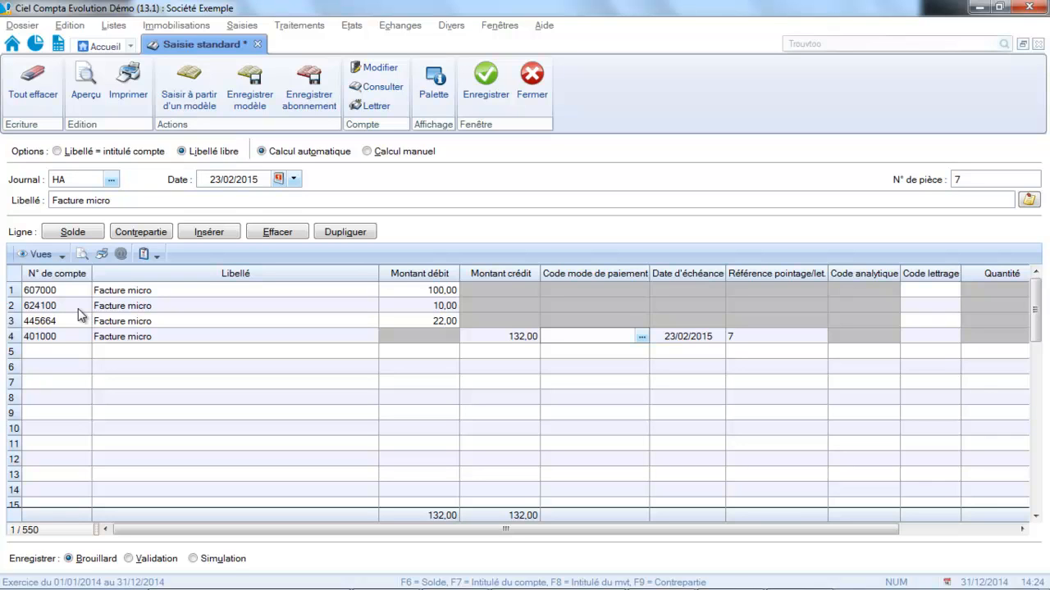
Erase the whole purchase entry and replace the label of the blank one with "Facture micro"
left_click(34, 94)
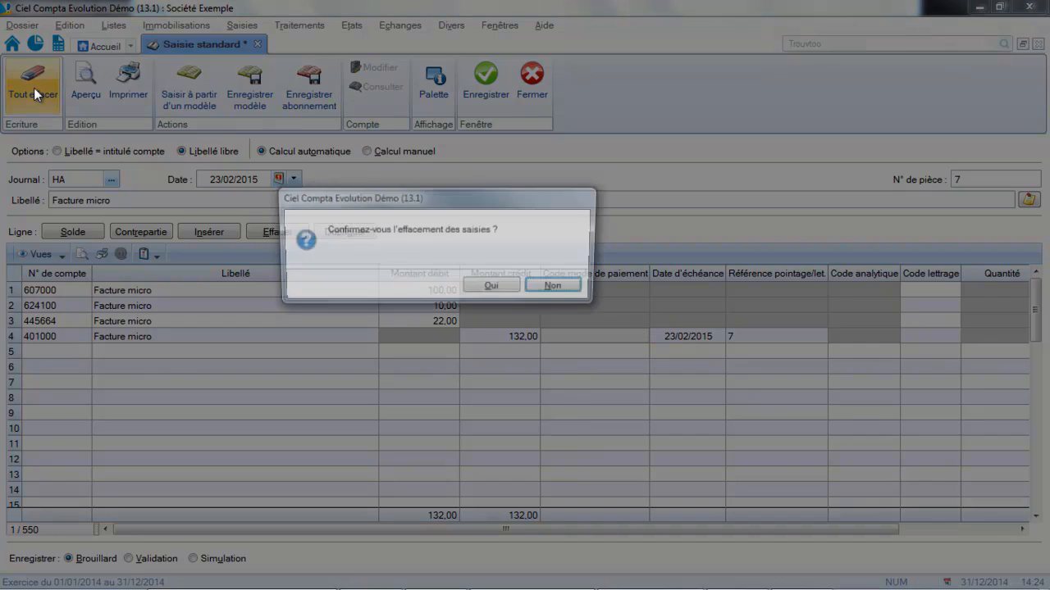
left_click(502, 288)
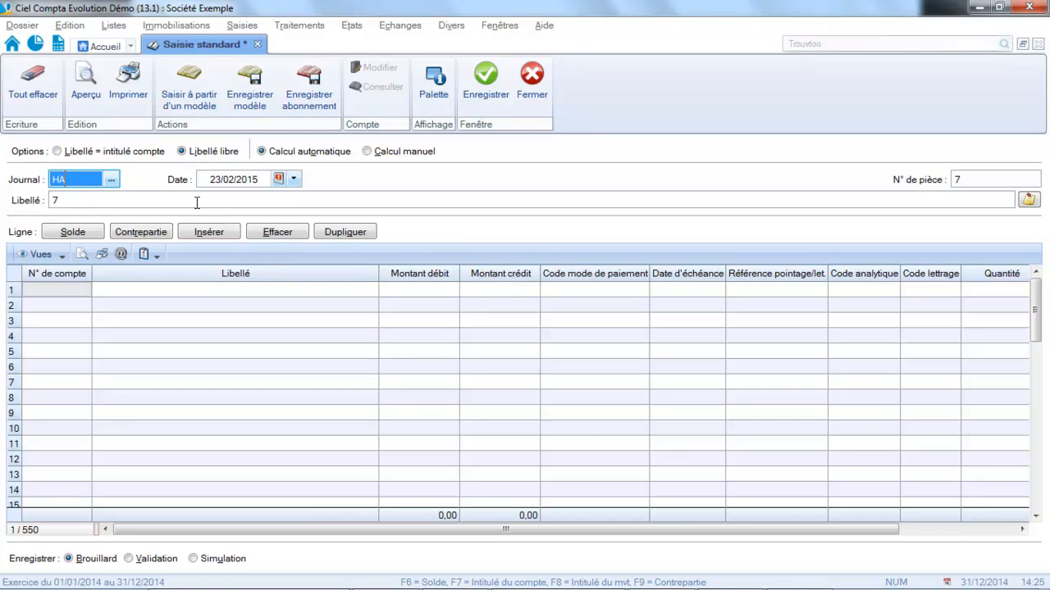
left_click(197, 202)
key("BackSpace")
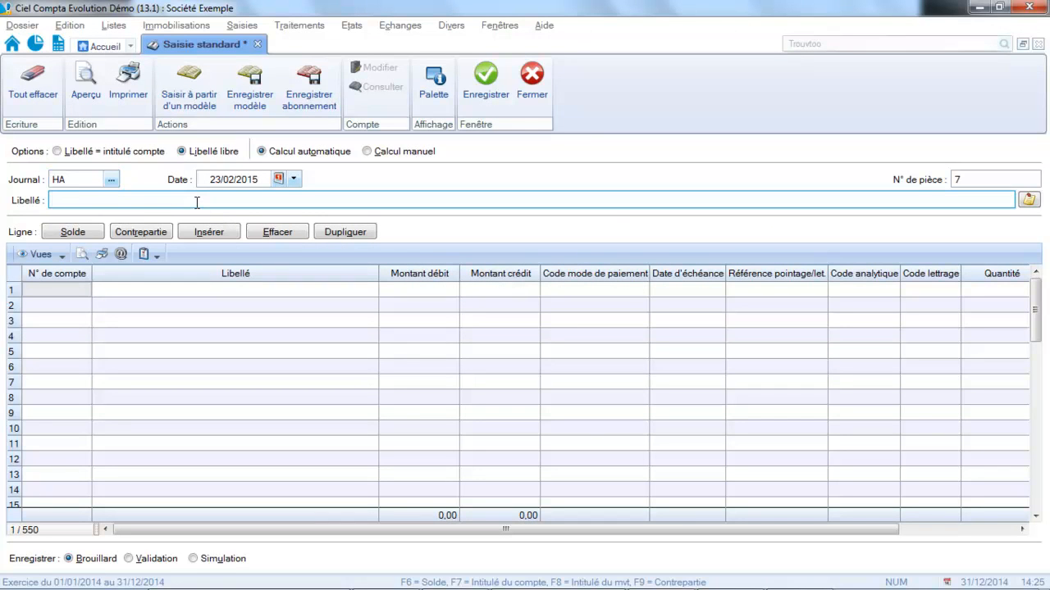
key("Caps_Lock")
key("Caps_Lock")
type("Facture micro")
key("Tab")
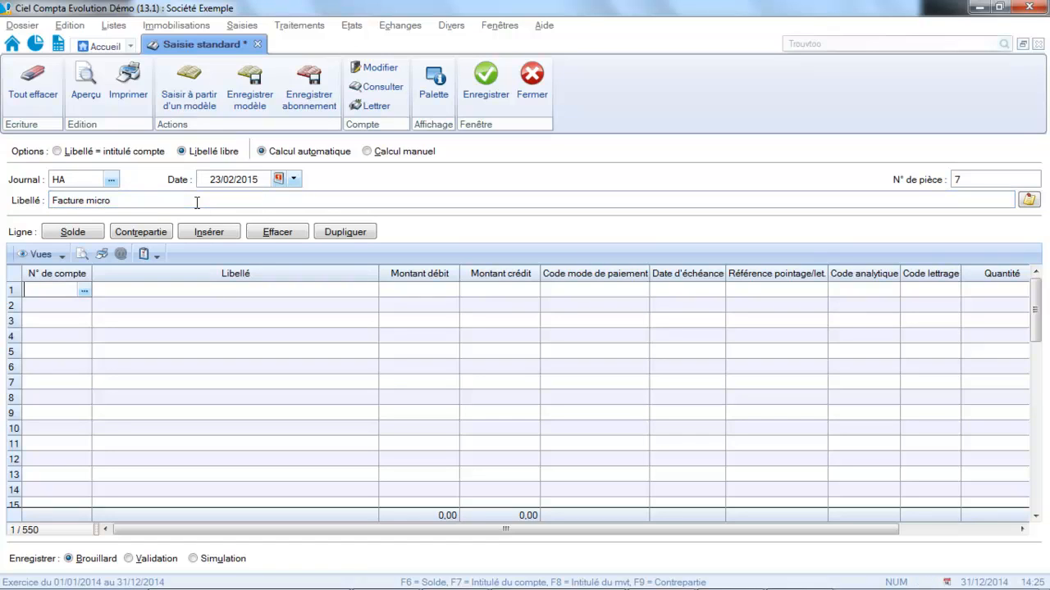
Enter account 607000 with a debit of 100 on the first line and set the 445664 VAT line's debit to 20
type("607000")
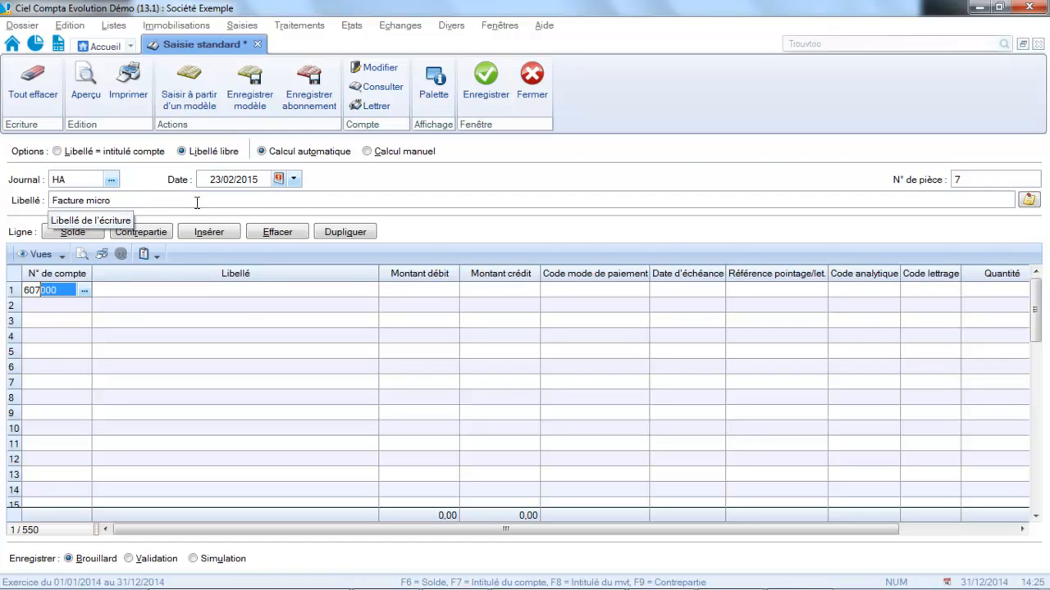
key("Tab")
key("Tab")
type("100")
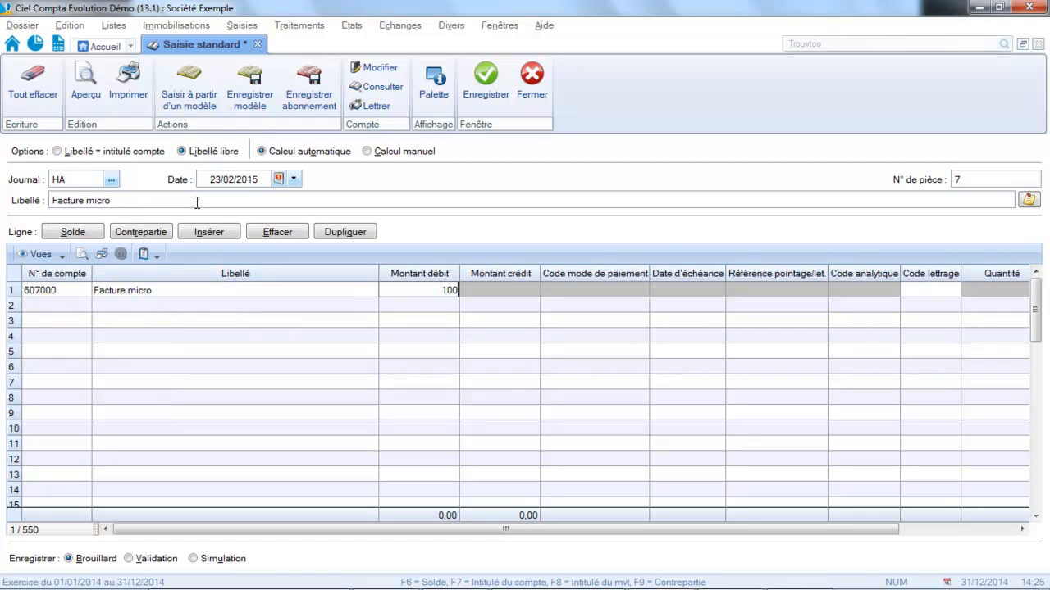
key("Return")
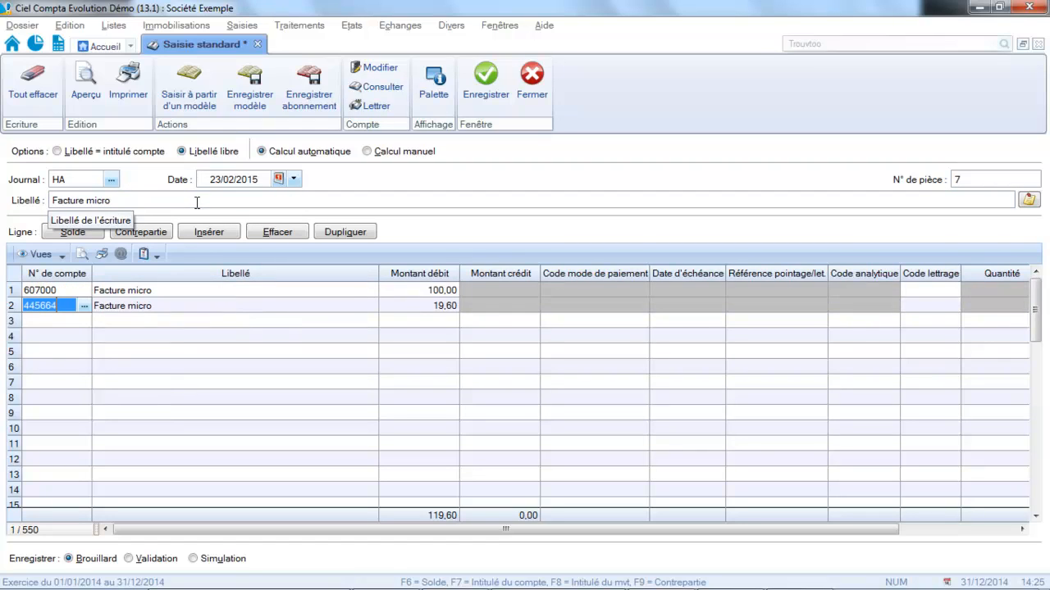
key("Return")
type("20")
key("Return")
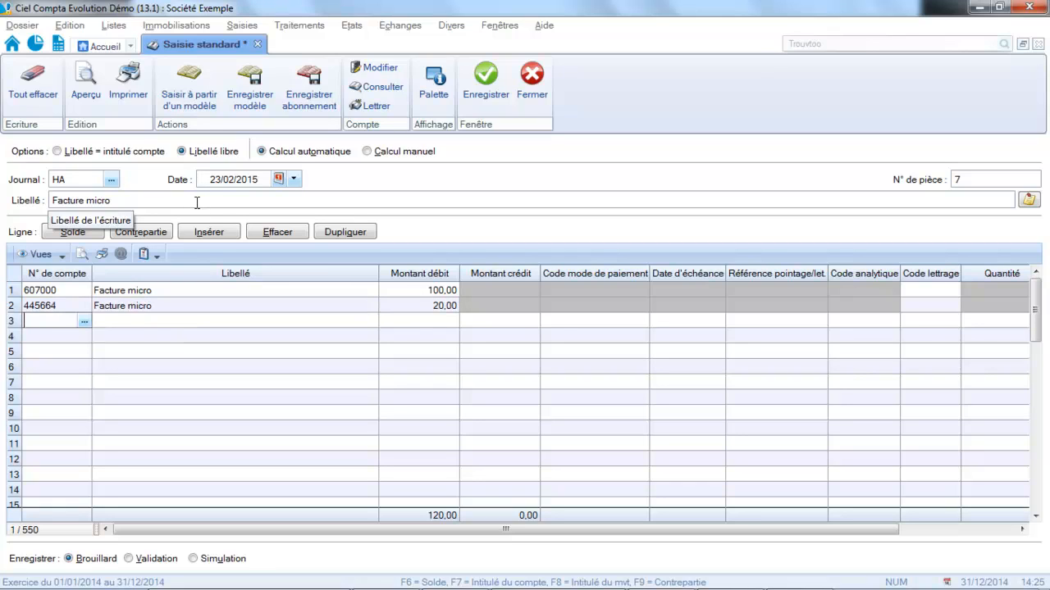
Fill in the third line with account 624100, Transports sur achats, chosen from the account list, and a debit of 10
type("624000")
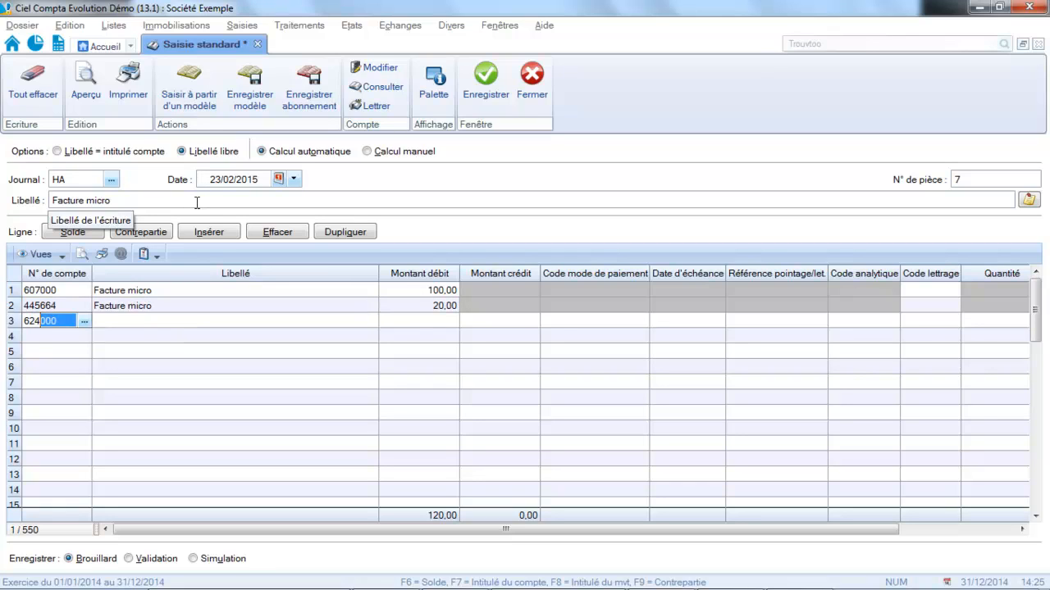
key("Return")
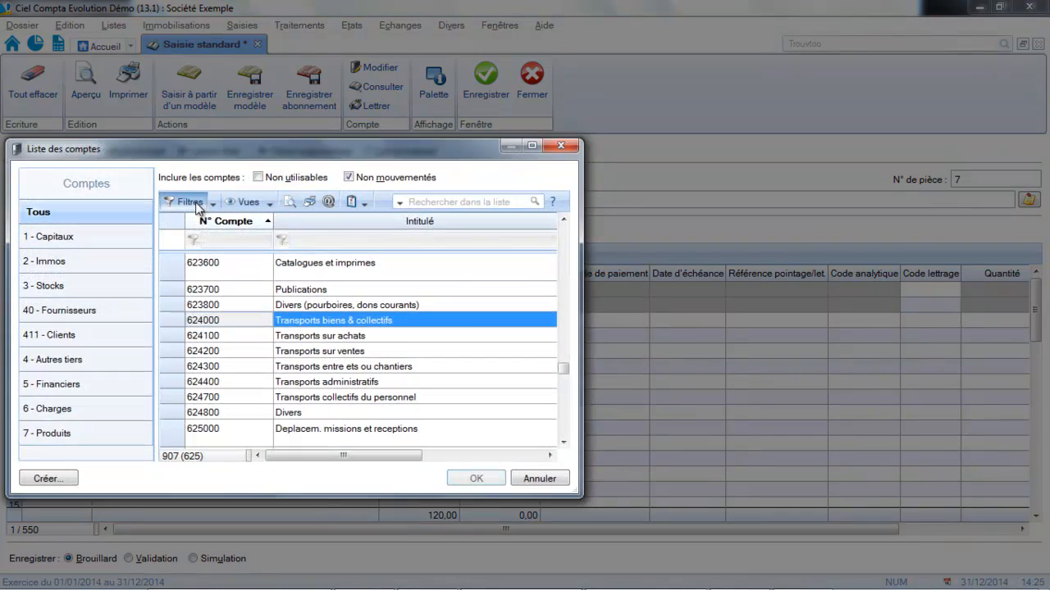
double_click(255, 336)
key("Return")
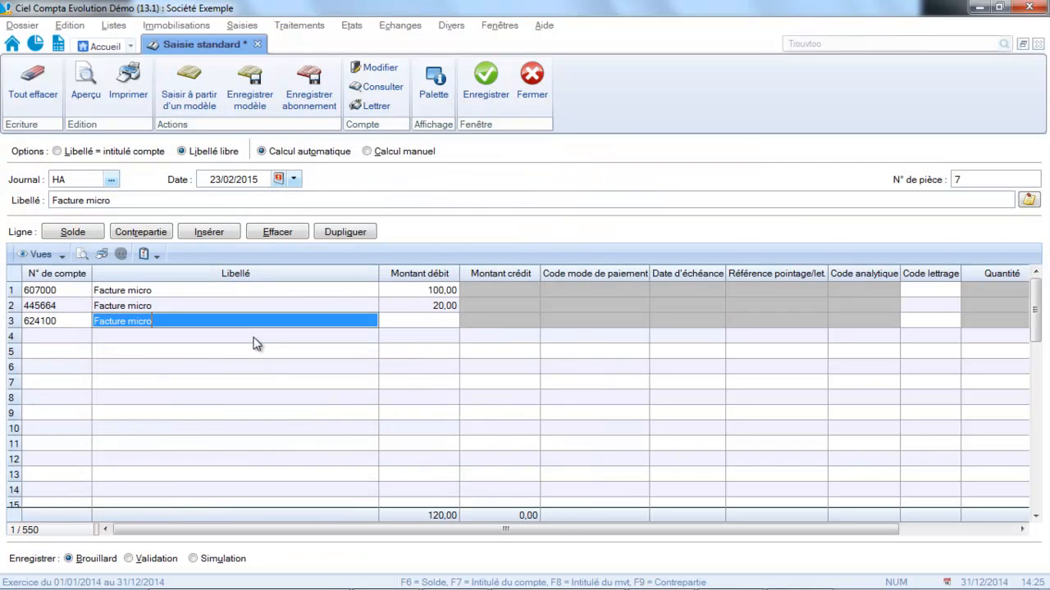
key("Return")
type("10")
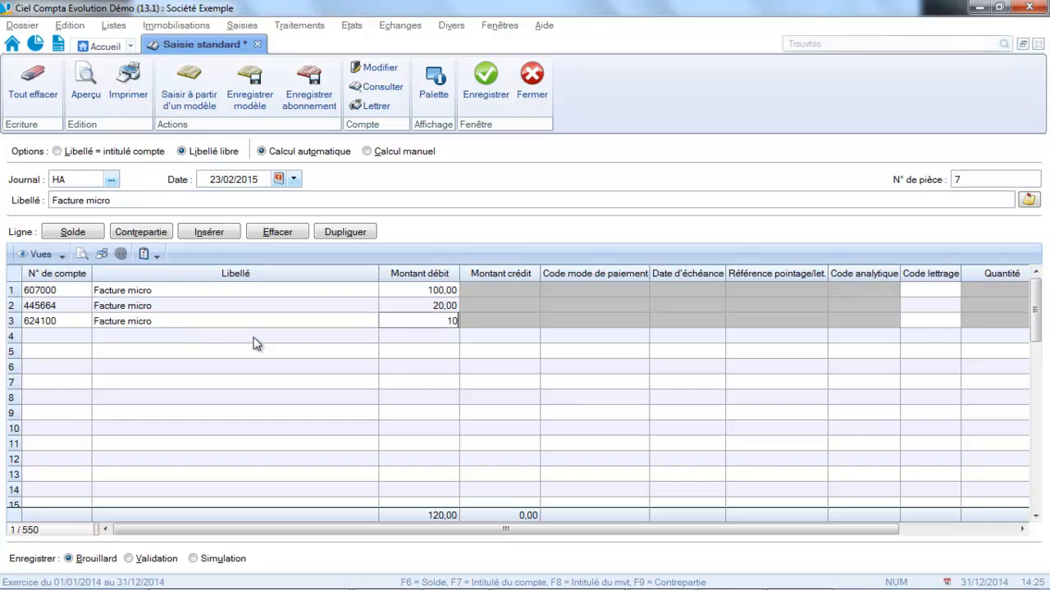
key("Return")
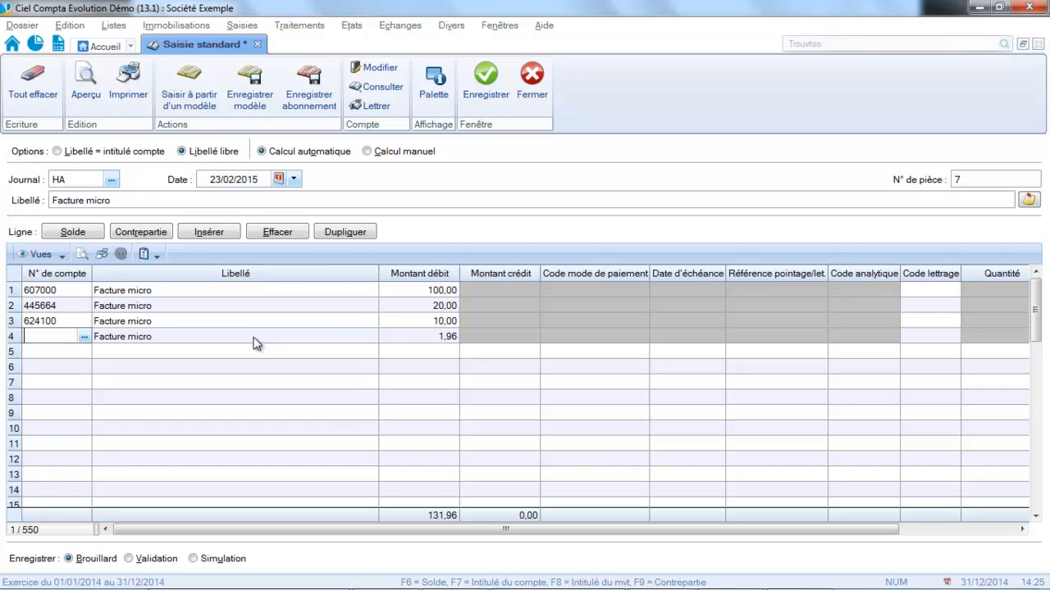
Enter supplier account 401000 on the fourth line with a credit of 130 instead of the automatic debit
type("401000")
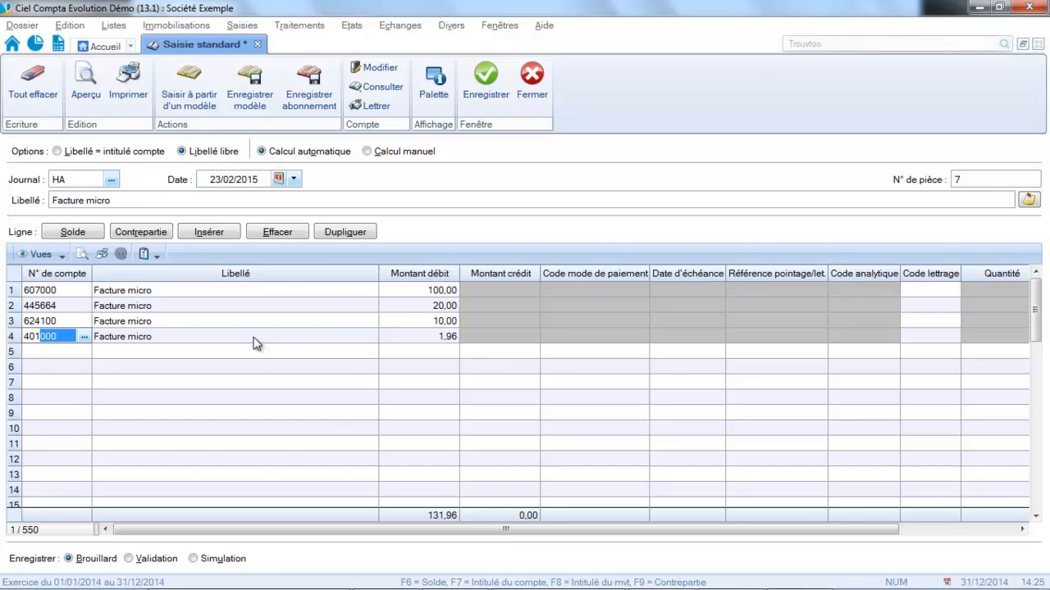
key("Return")
key("Return")
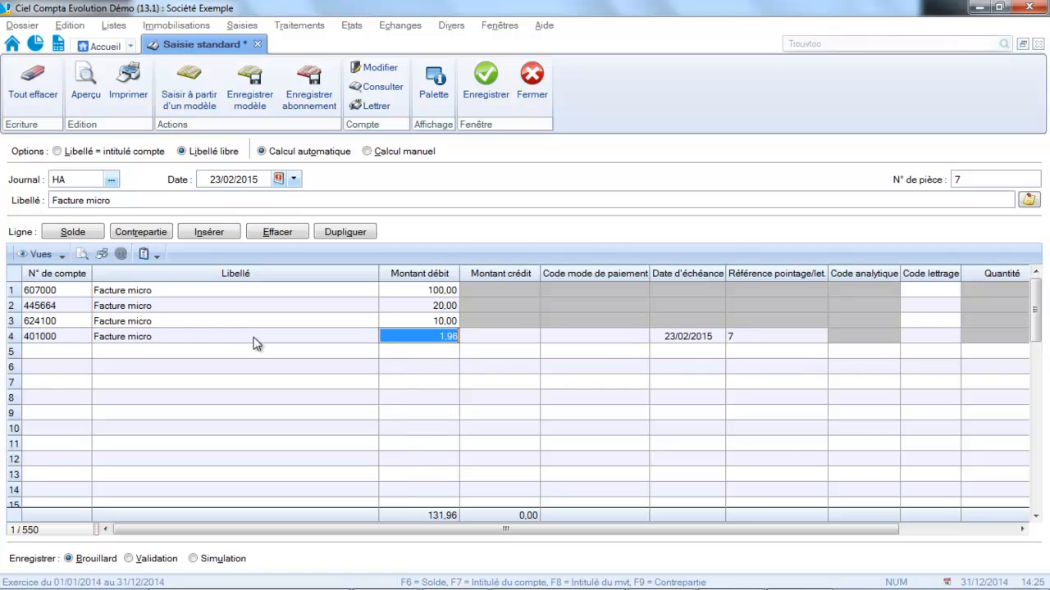
key("Return")
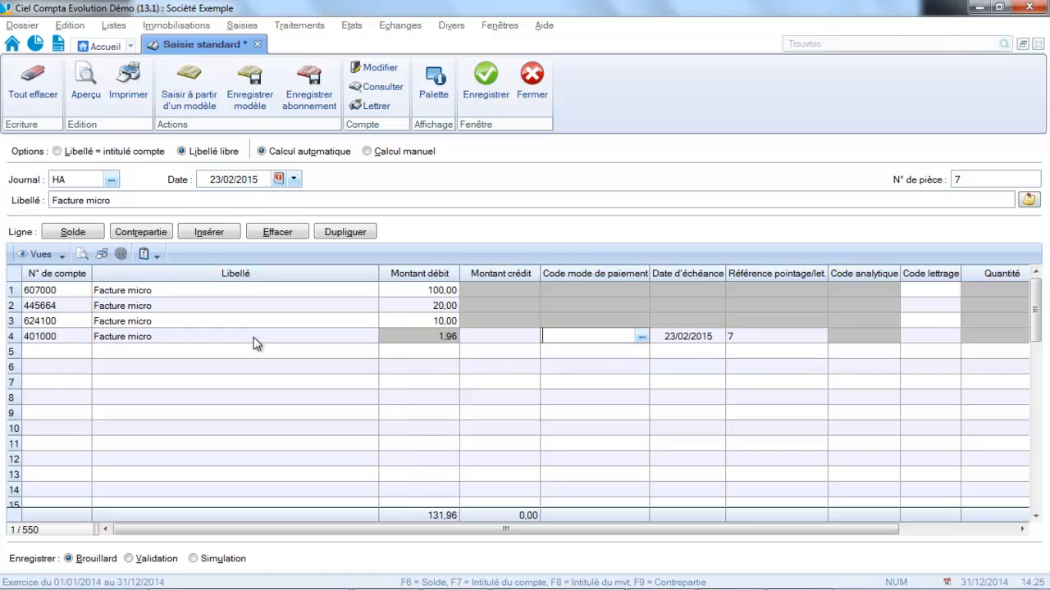
left_click(509, 336)
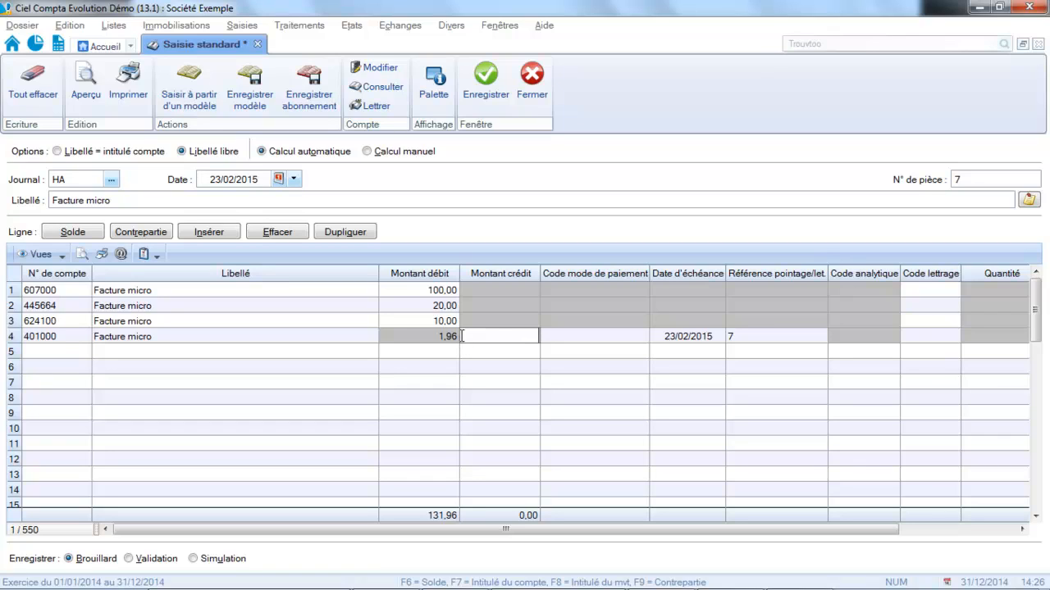
type("0")
key("Tab")
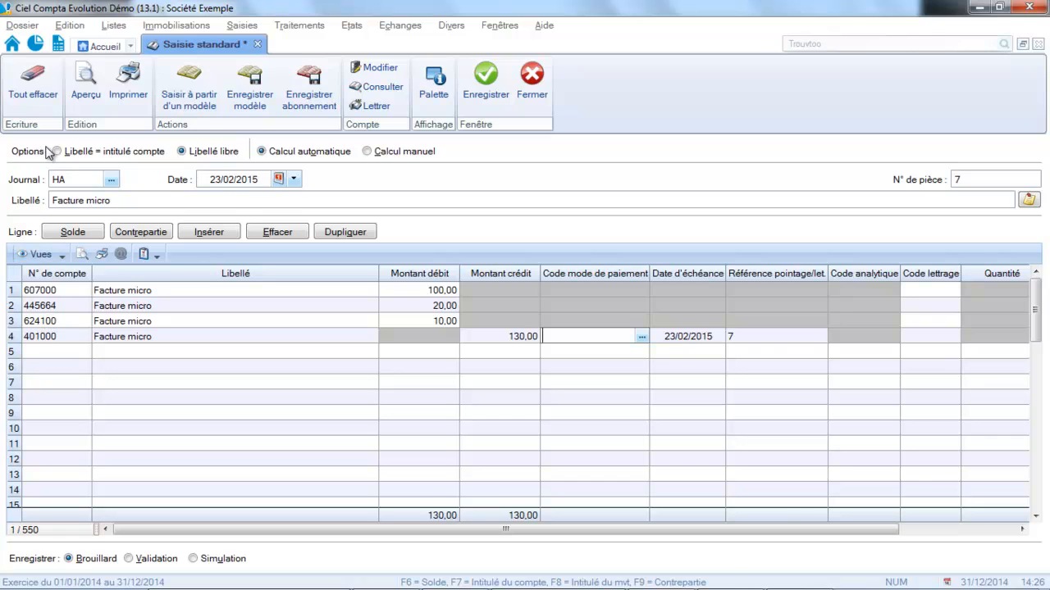
Erase all the entered lines and replace the label of the blank purchase entry with "FACTURE MICRO"
left_click(29, 88)
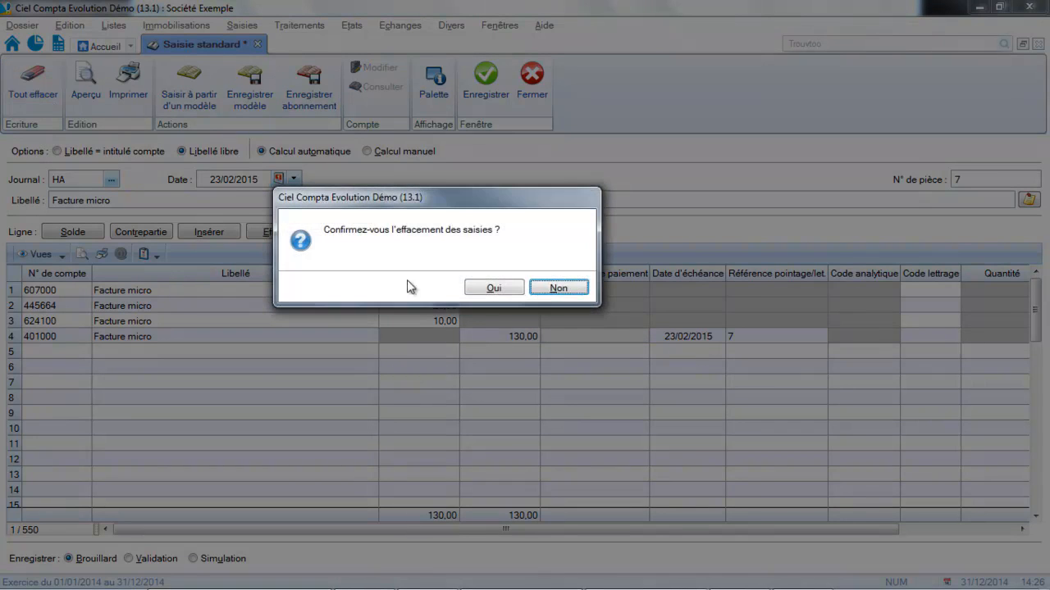
left_click(501, 291)
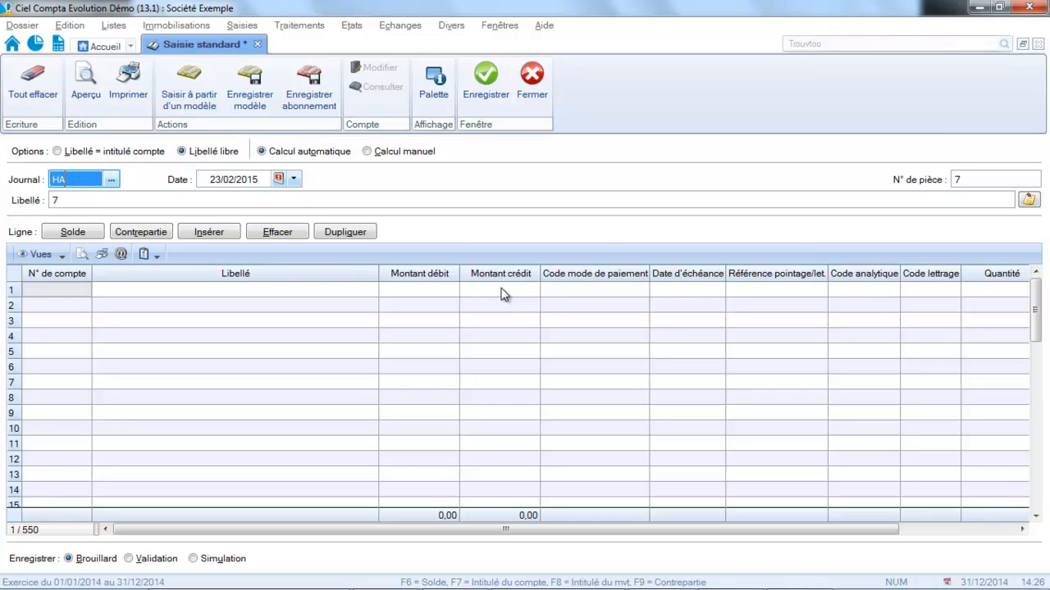
left_click(312, 199)
key("BackSpace")
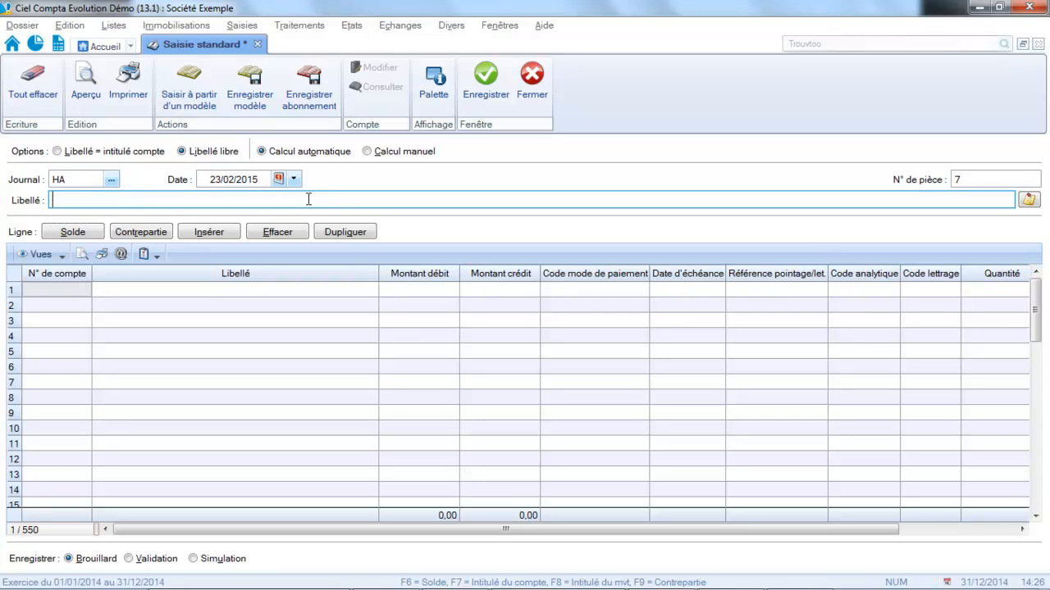
key("Caps_Lock")
type("FACTURE MICRO")
key("Return")
Fill in the first line of the "FACTURE MICRO" entry with account 607000 and a debit of 100
type("607000")
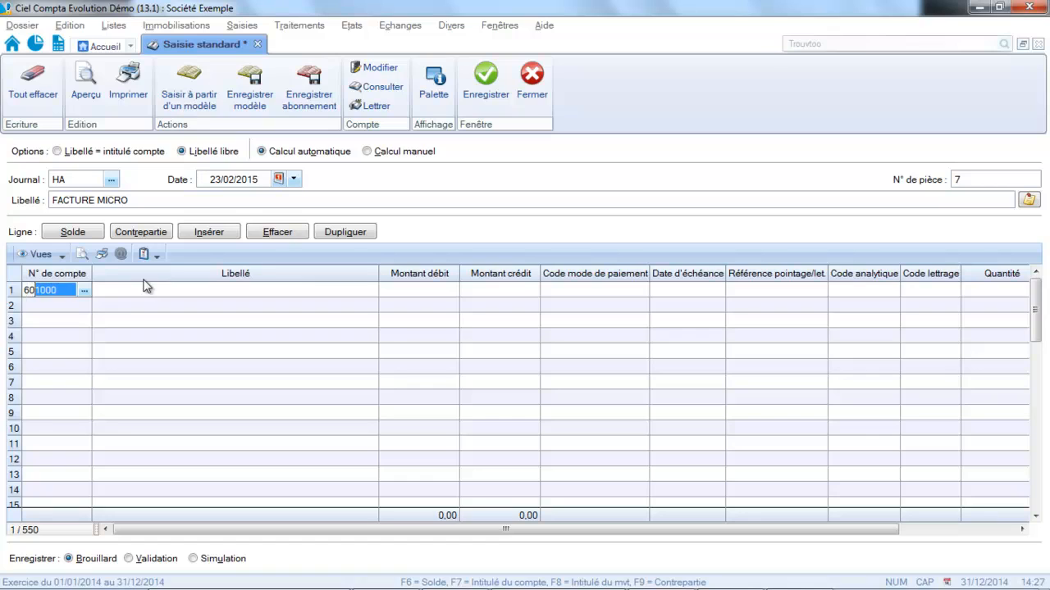
key("Return")
key("Return")
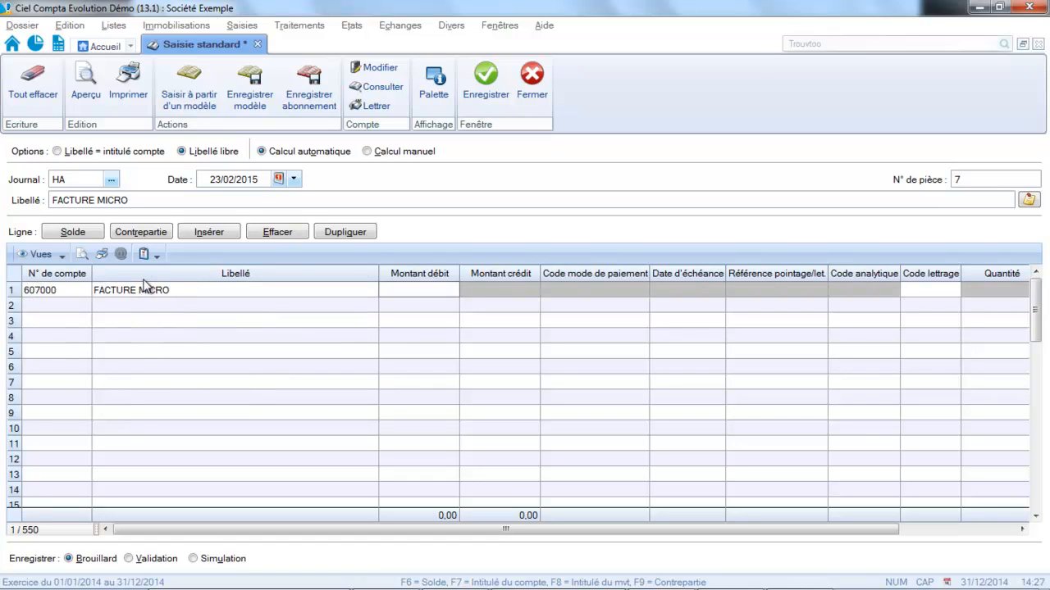
type("100")
key("Return")
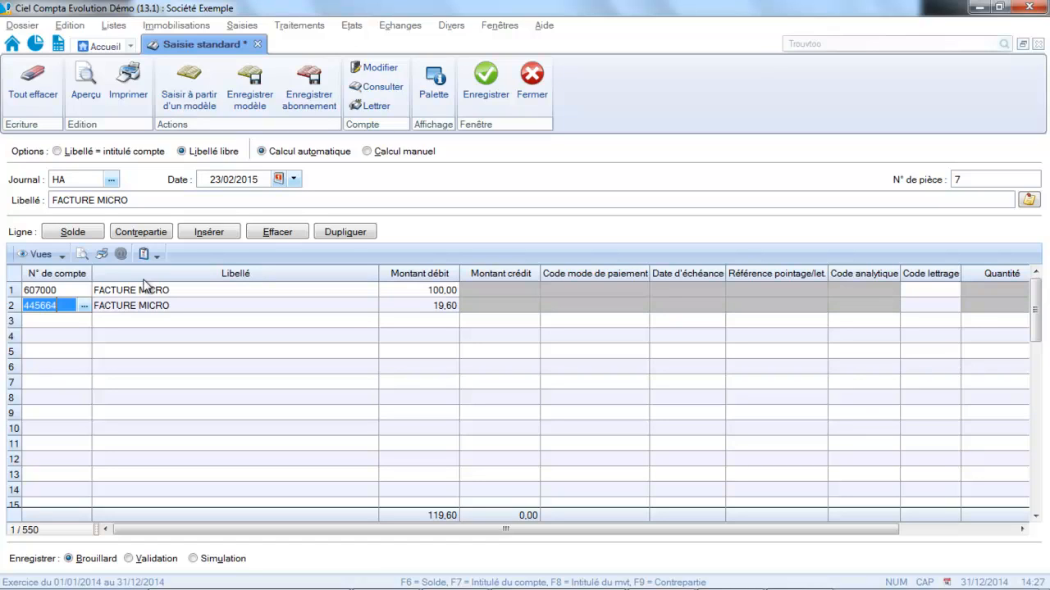
Replace the second line's VAT account with 624200, Transports sur ventes, chosen from the account list
type("624000")
key("Return")
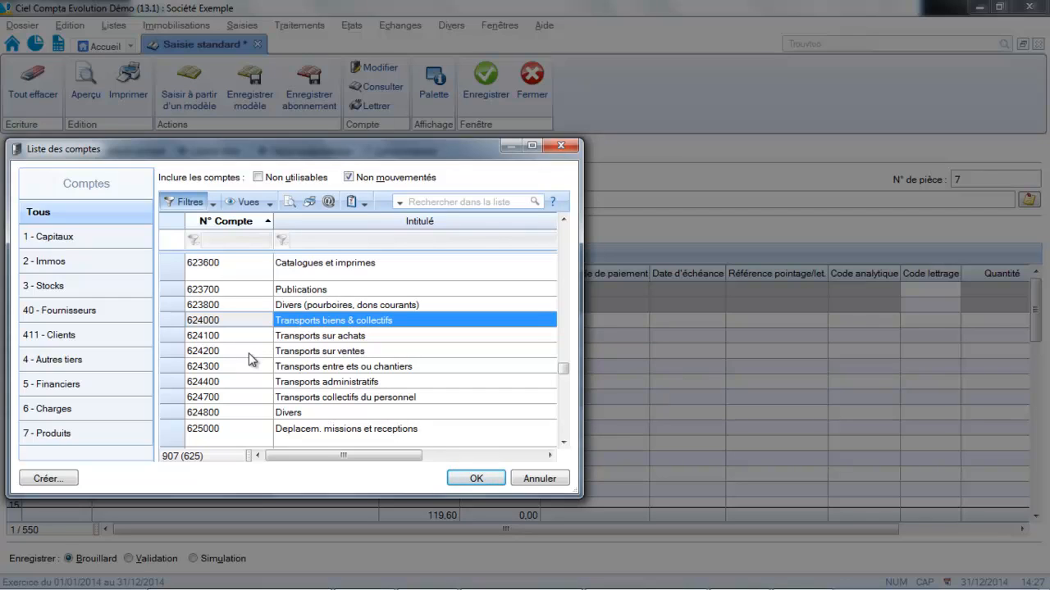
left_click(248, 353)
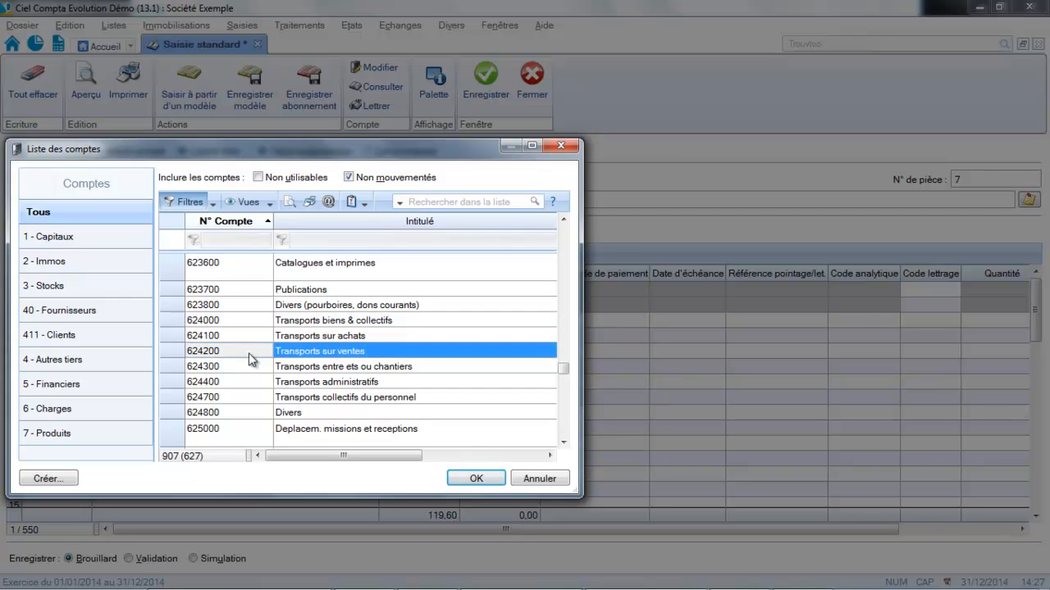
left_click(473, 481)
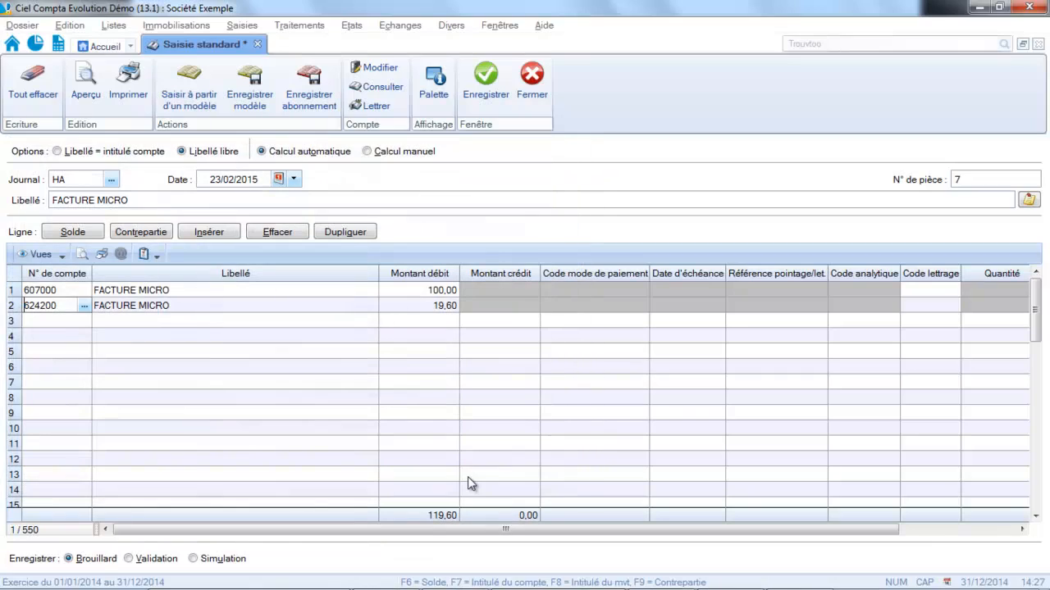
key("Tab")
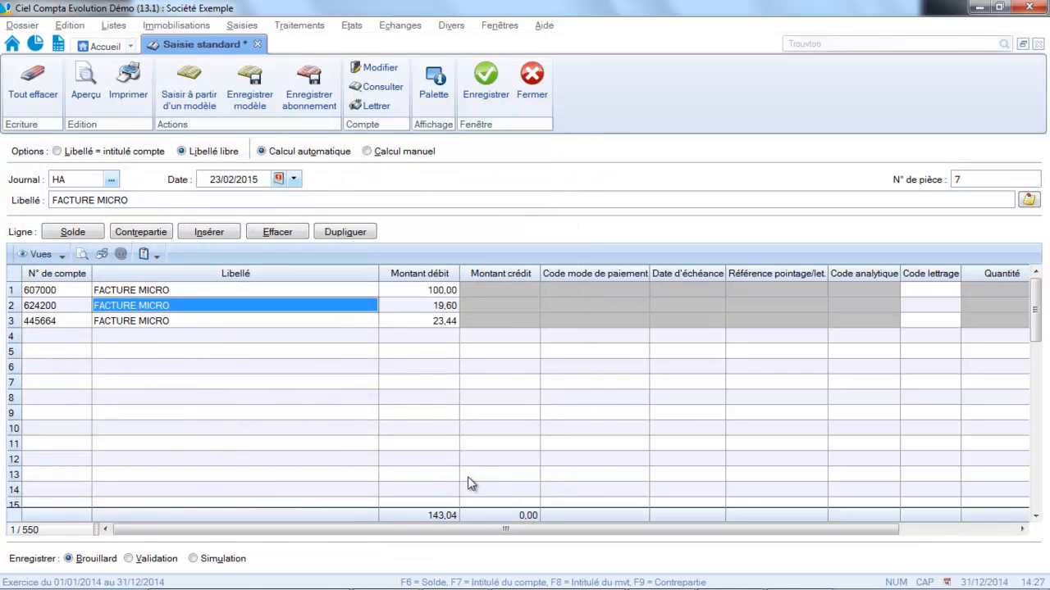
Set the debit of the 624200 transport line to 10 and that of the 445664 VAT line to 22
key("Tab")
type("10")
key("Tab")
key("Tab")
key("Tab")
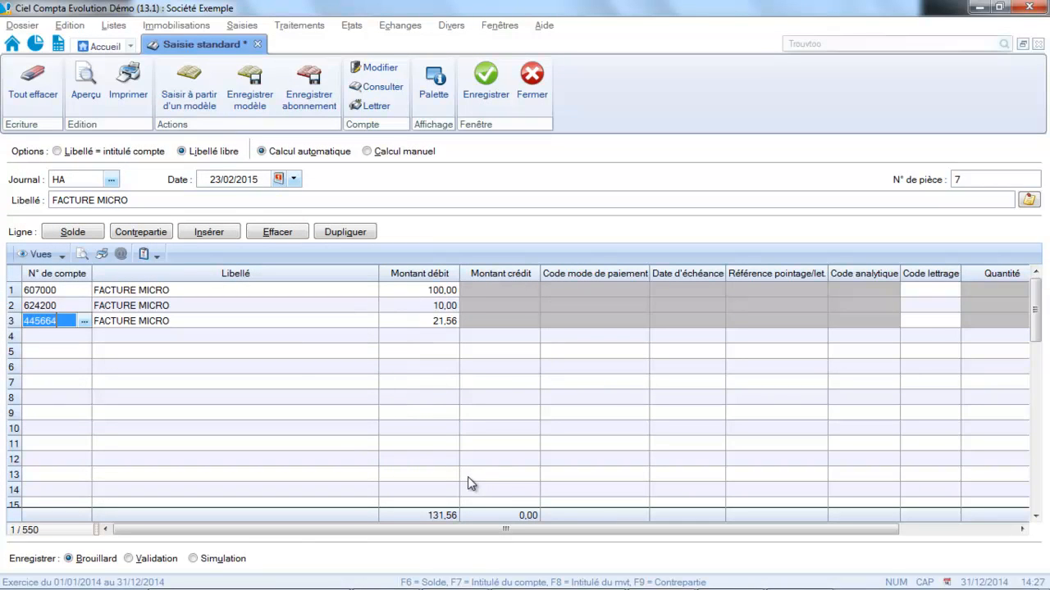
type("22")
key("Tab")
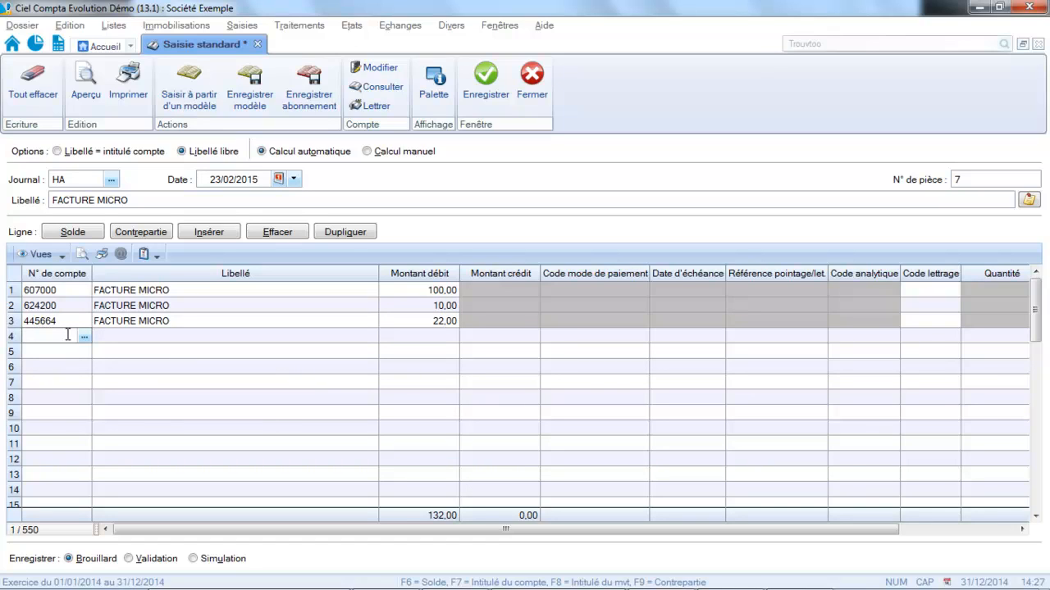
Enter supplier account 401000 on the fourth line with a credit of 132
type("401000")
key("Tab")
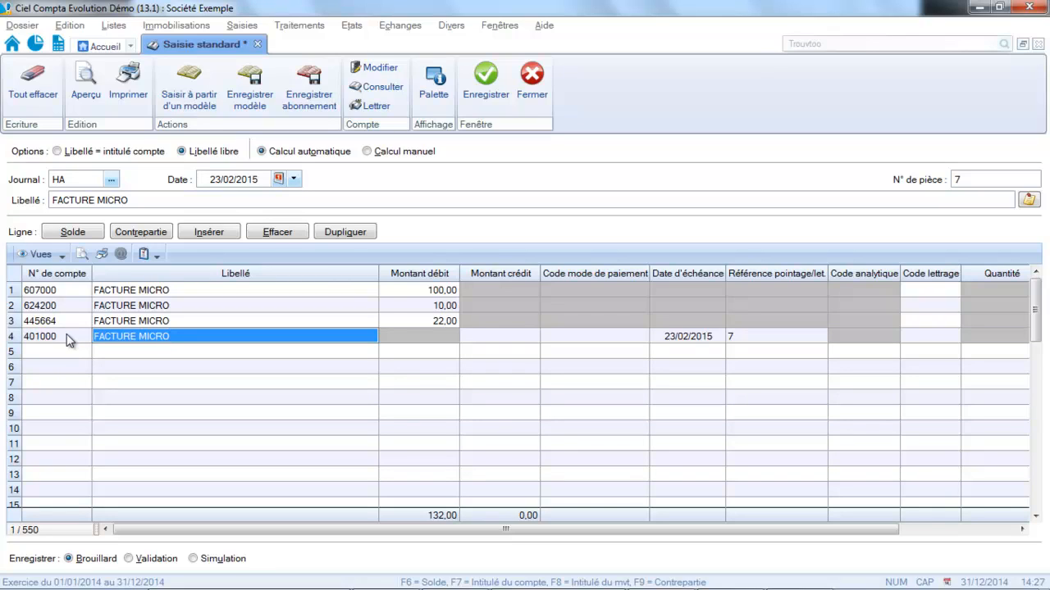
key("Tab")
type("132")
key("Tab")
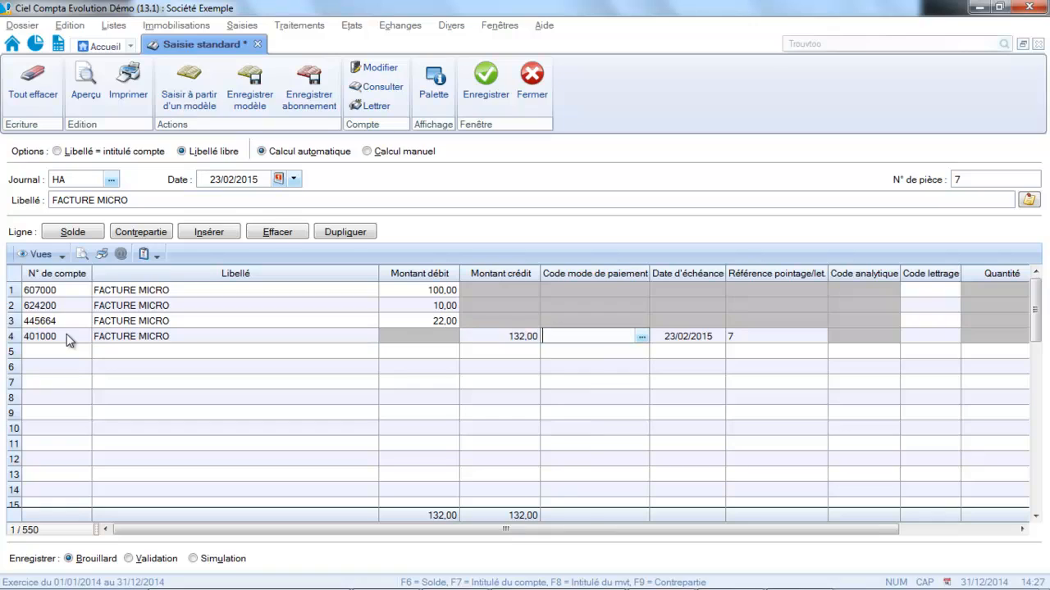
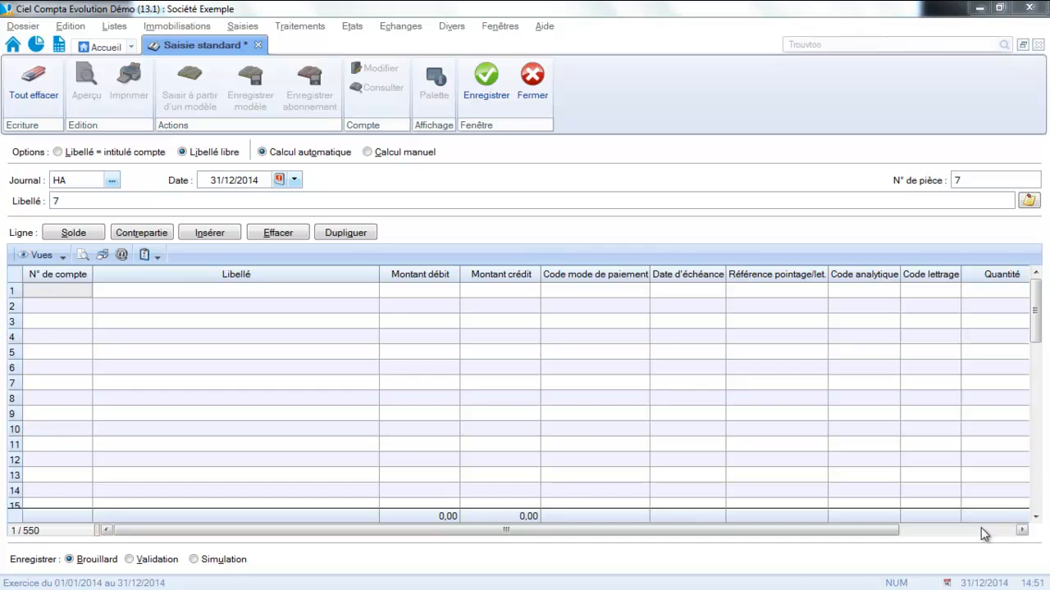
Replace the label of the blank HA journal entry with "facture micro"
left_click(375, 199)
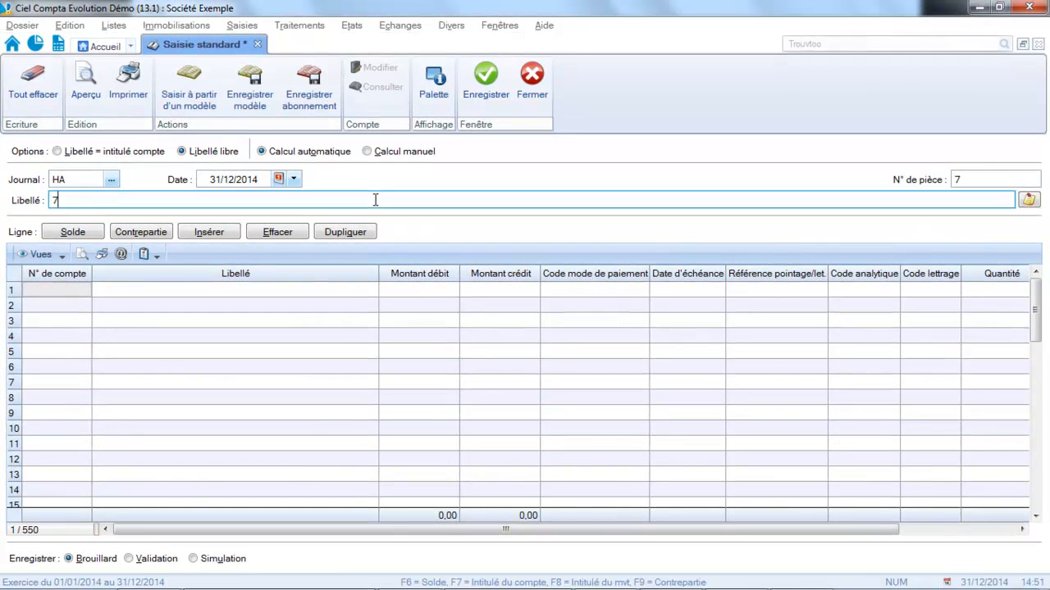
key("BackSpace")
type("FAcu")
key("BackSpace")
key("BackSpace")
key("Caps_Lock")
type("T")
key("BackSpace")
key("BackSpace")
key("BackSpace")
key("Caps_Lock")
type("facture micro")
Fill in the first line of the "facture micro" entry with account 607000 and a debit of 90
left_click(60, 292)
type("607000")
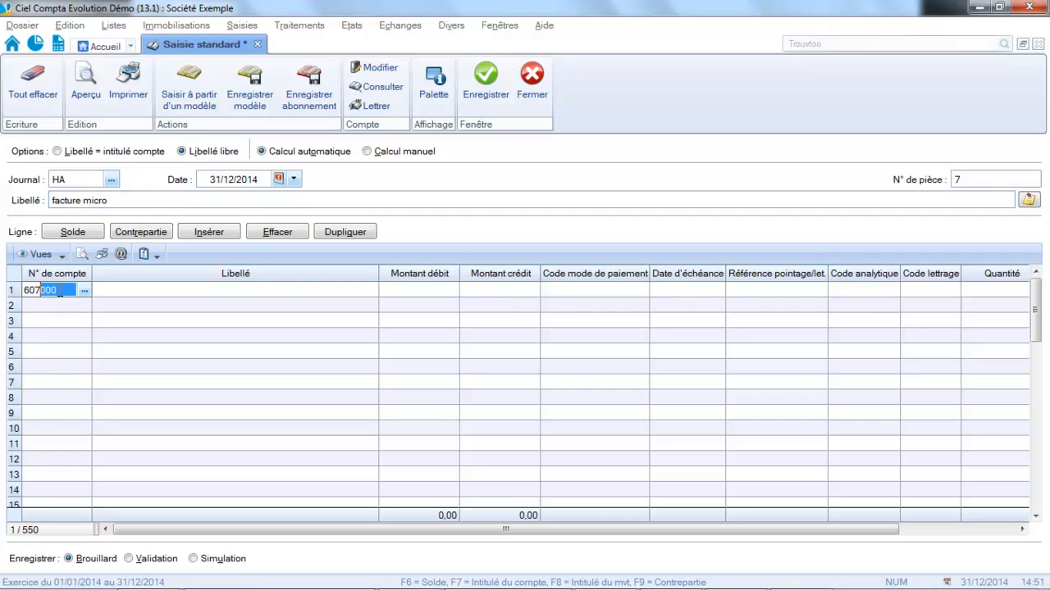
key("Return")
key("Return")
type("90")
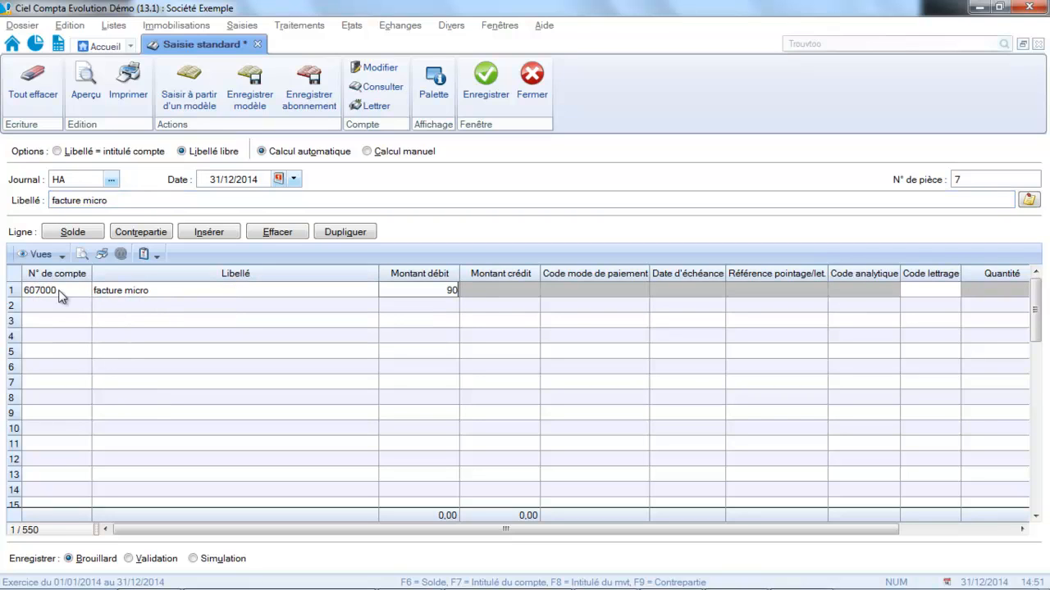
key("Return")
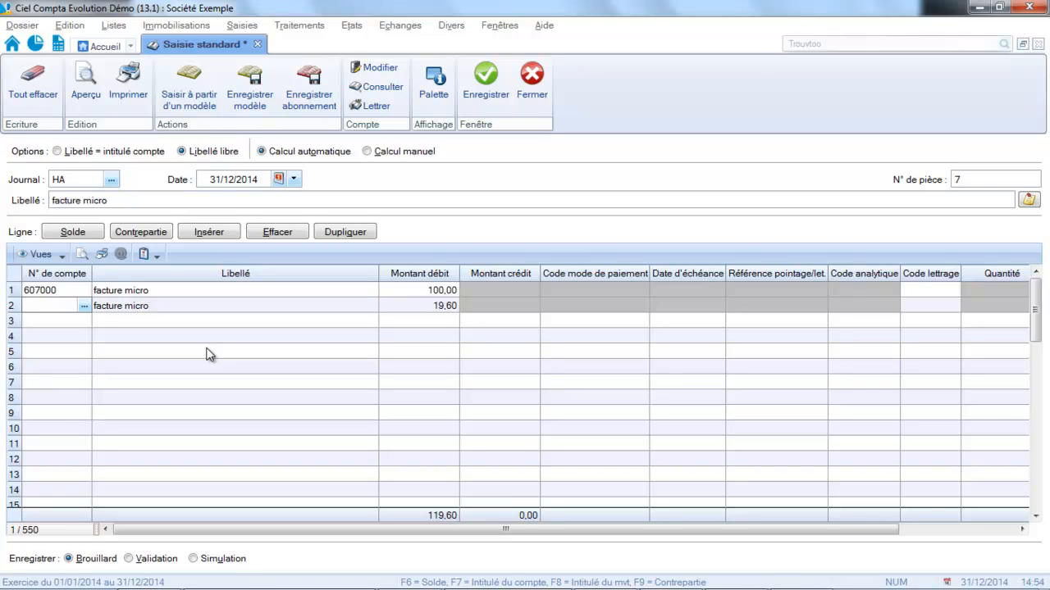
Enter discount account 609000 on the second line with a credit of 10 instead of the automatic debit
type("609000")
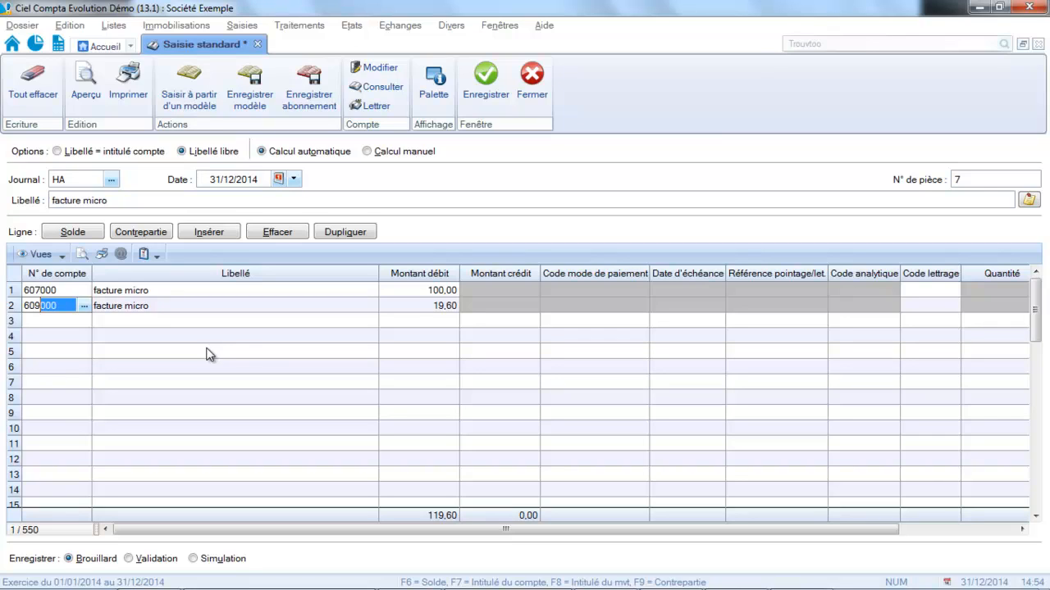
left_click(484, 305)
type("10")
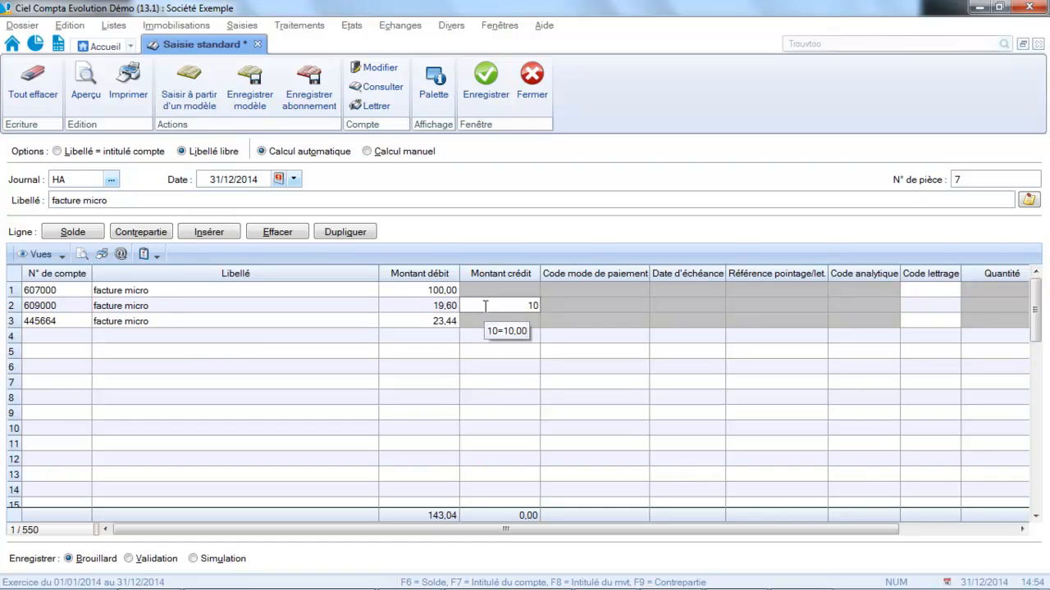
key("Return")
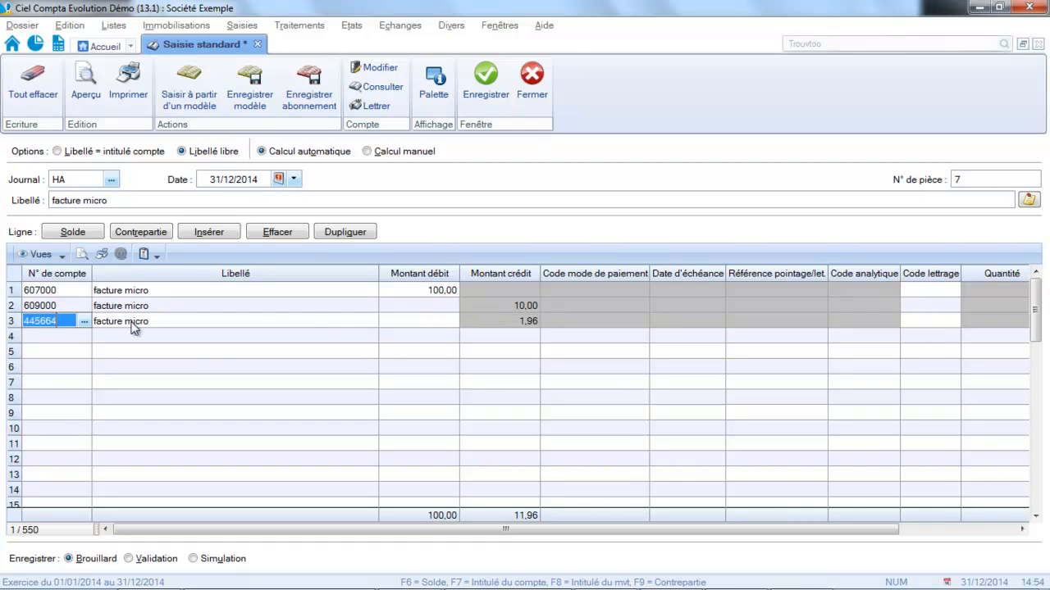
Look up the title of the second line's account 609000 in the account list and close the list without changing it
left_click(60, 305)
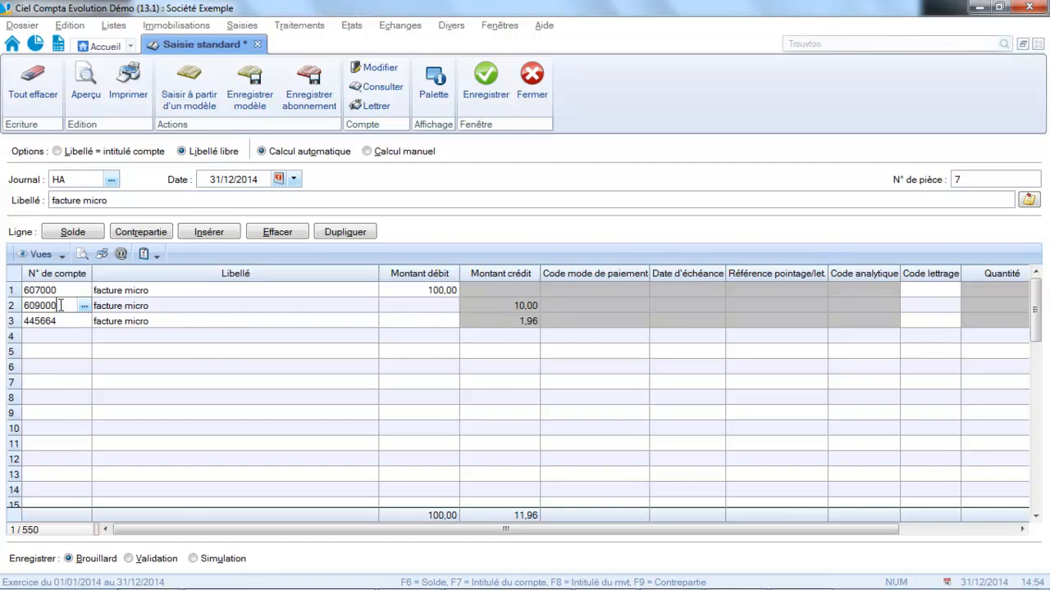
double_click(61, 305)
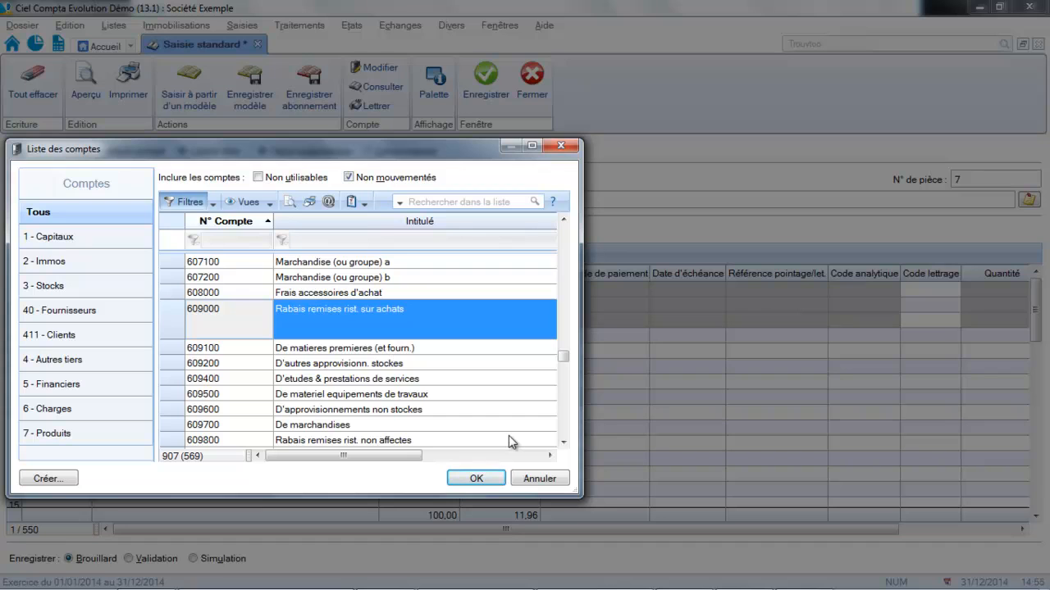
left_click(527, 484)
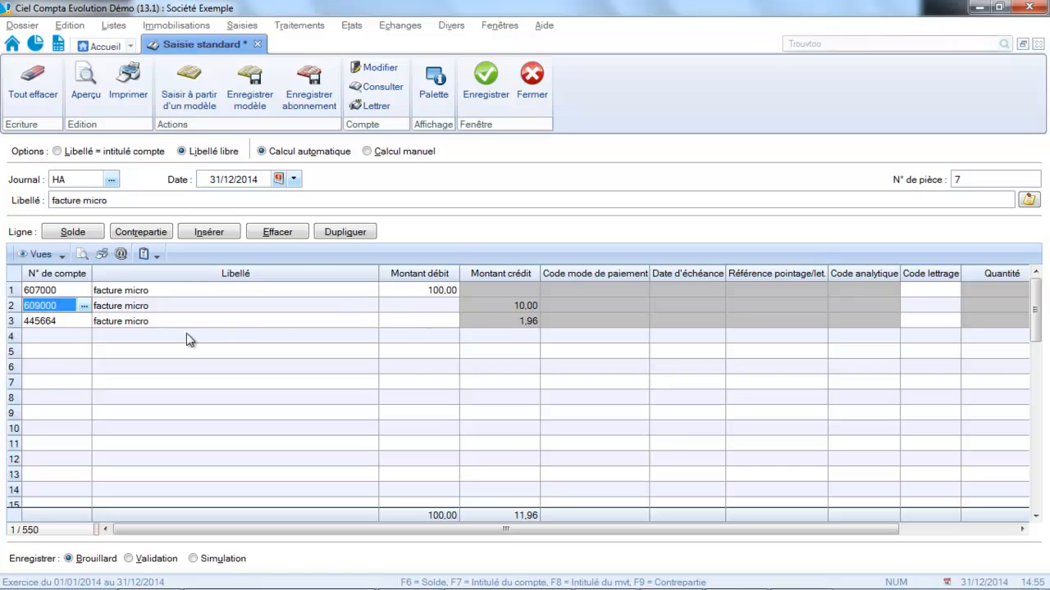
Replace the automatic credit on the 445664 VAT line with a debit of 18
left_click(58, 321)
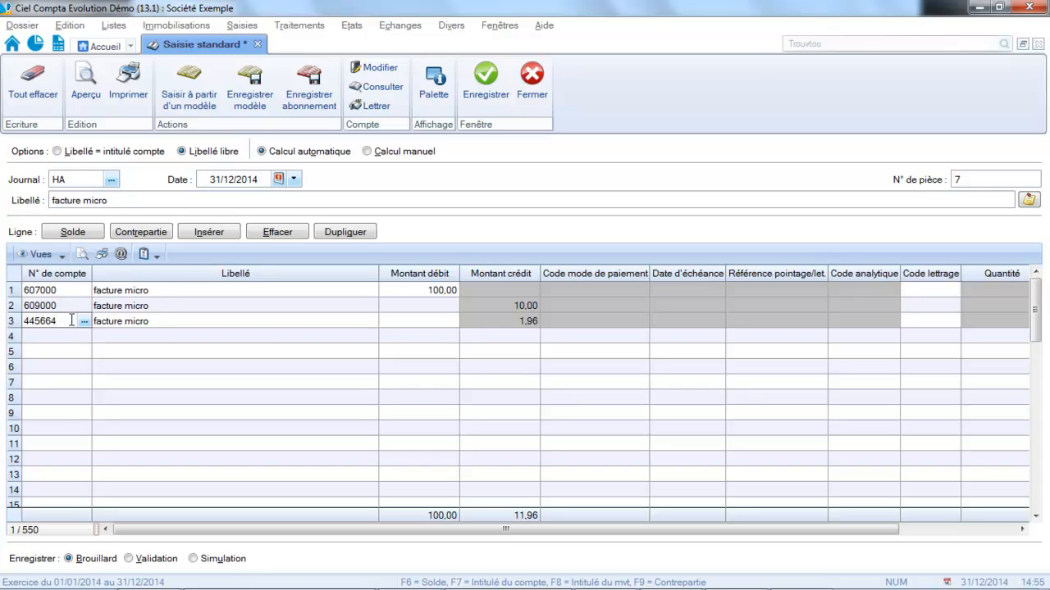
left_click(425, 322)
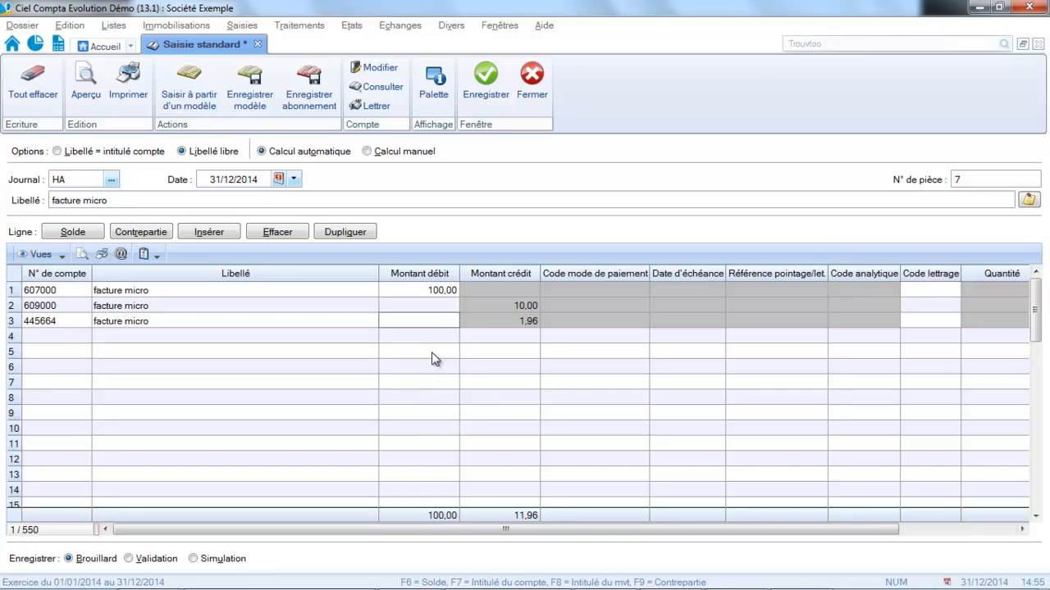
type("18")
key("Return")
Enter supplier account 401000 on the fourth line with a credit of 108
left_click(72, 330)
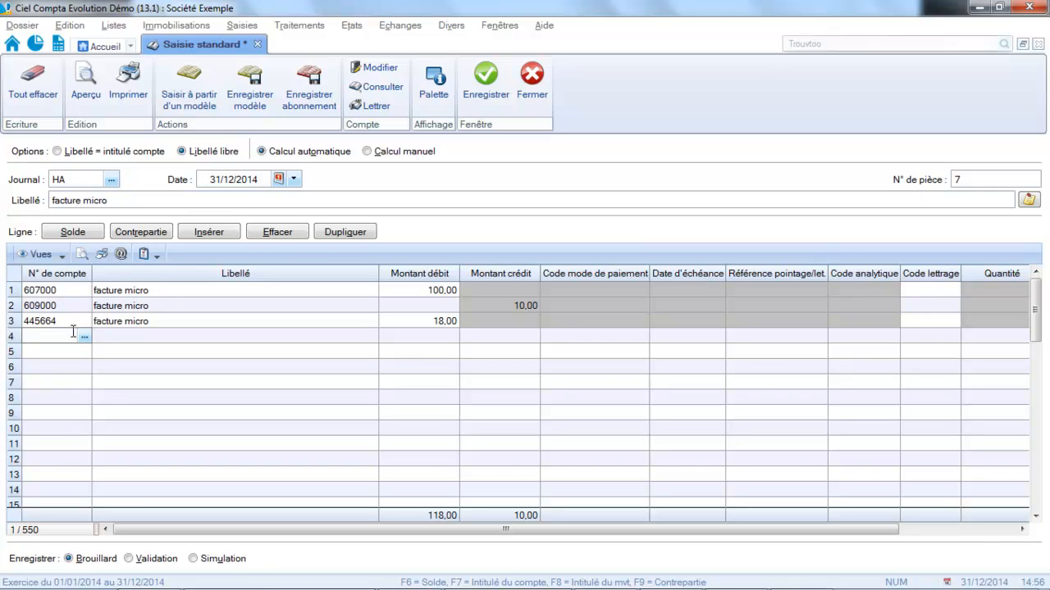
type("401")
key("Return")
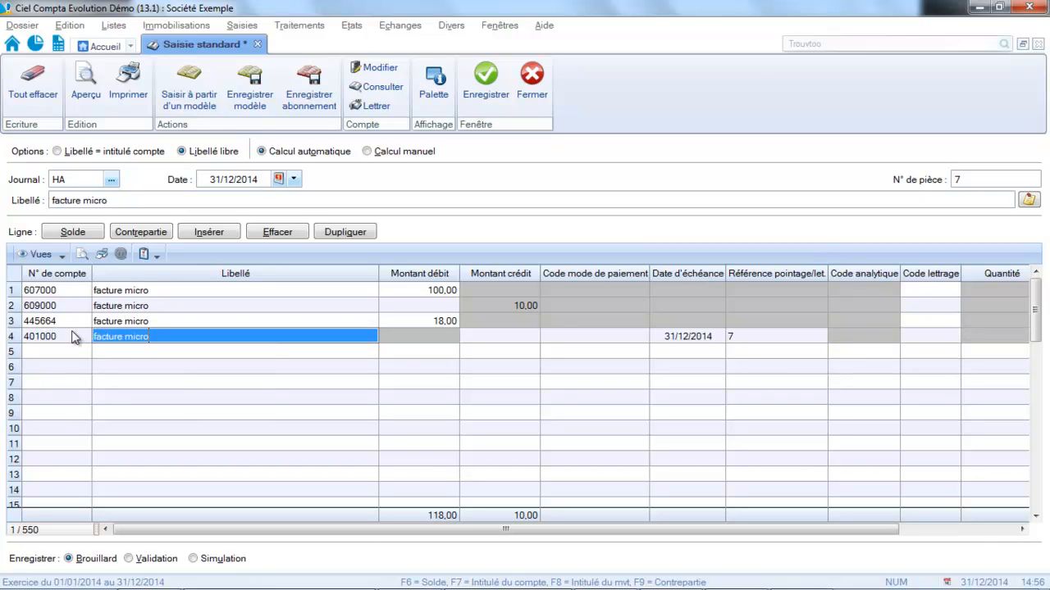
key("Return")
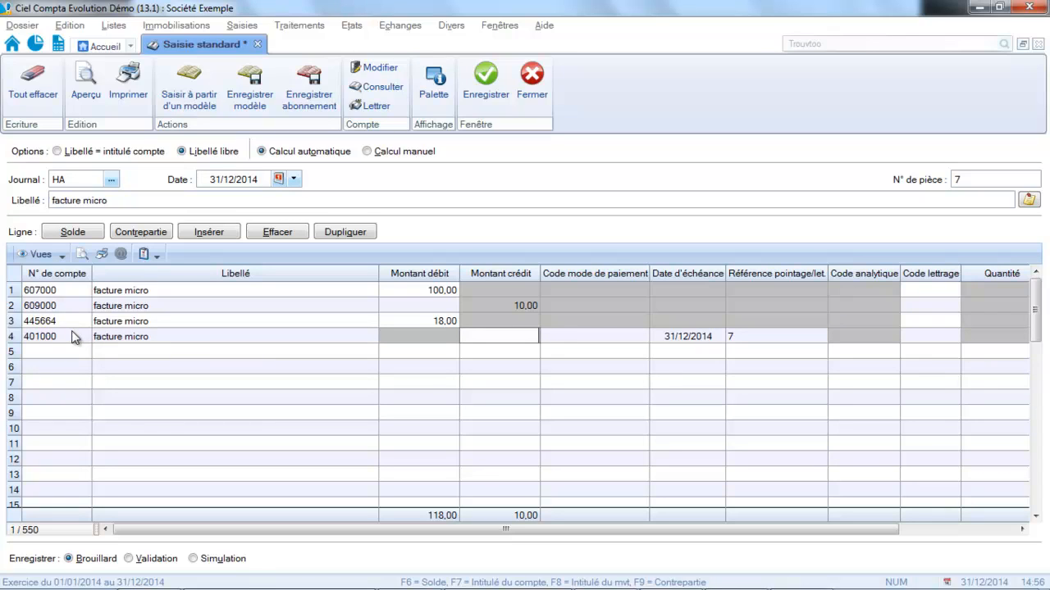
type("108")
key("Return")
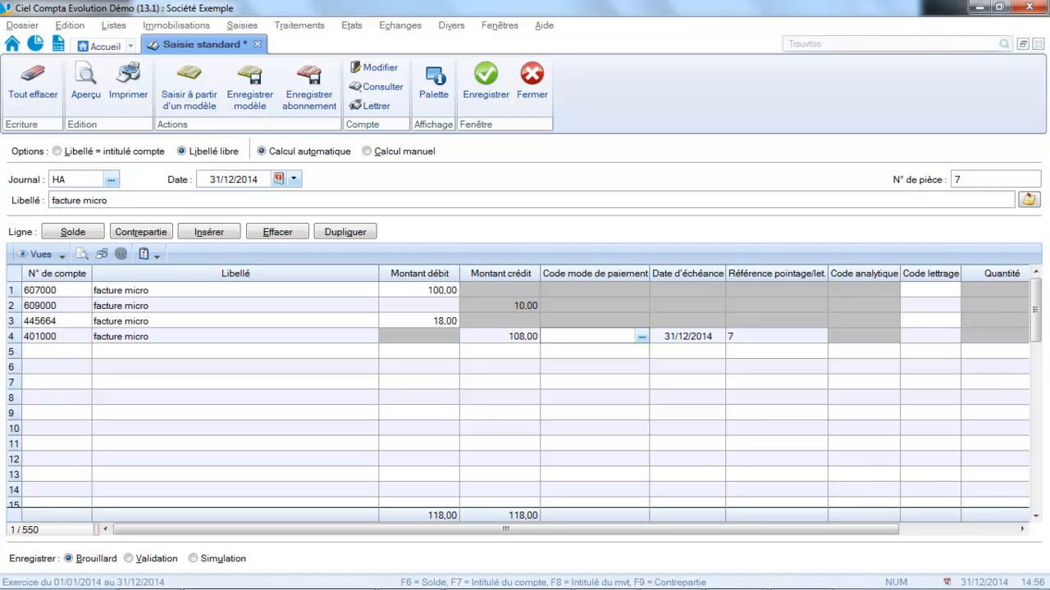
Switch to the presentation slide with the discounted purchase invoice to compare its amounts with the entry
left_click(522, 580)
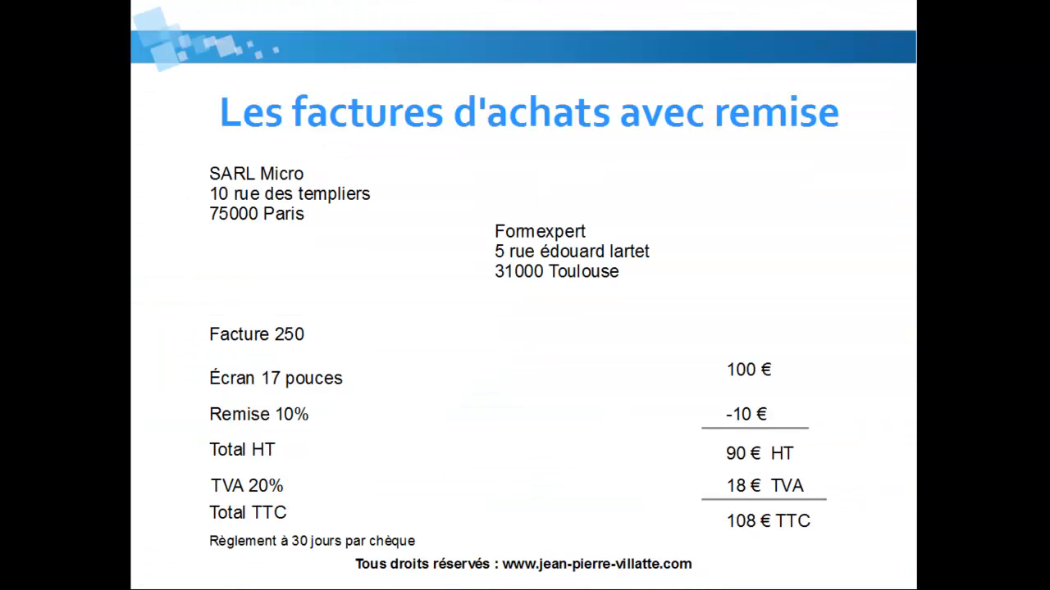